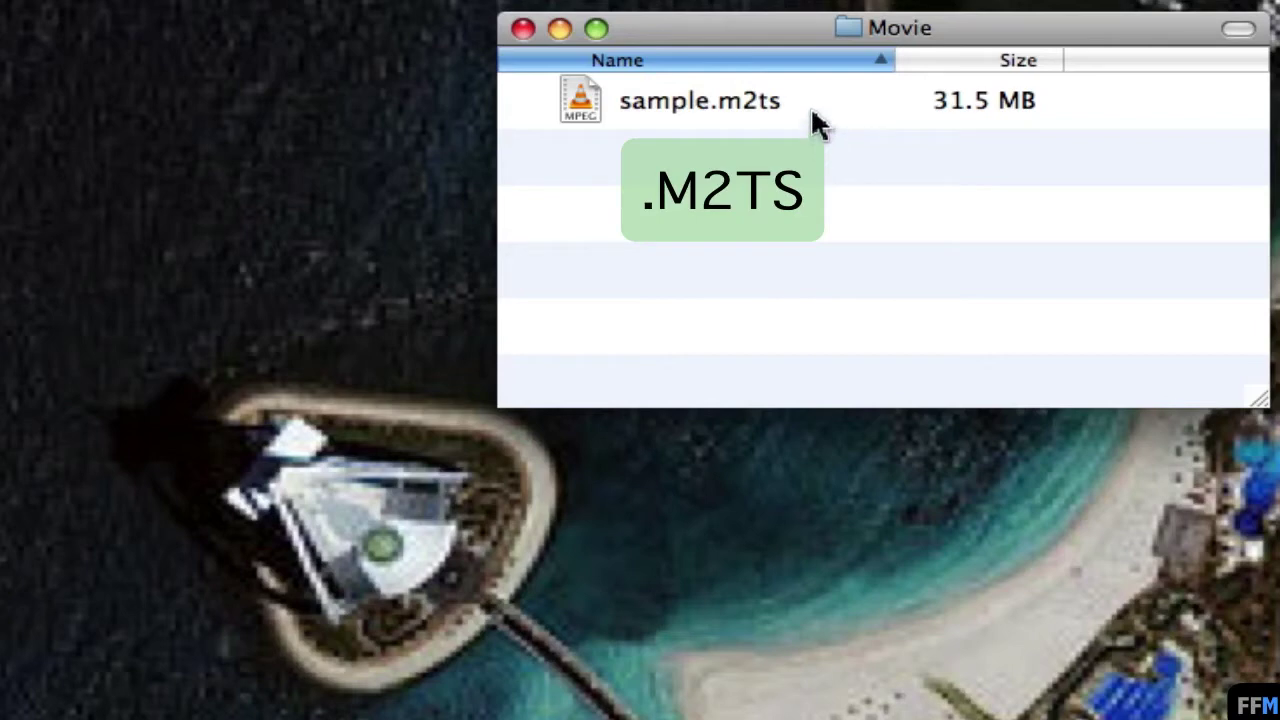
# Step: Review the VideoSpec preferences, load sample.m2ts from the Movie folder and examine its container, video and audio parameters
pyautogui.click(812, 120)
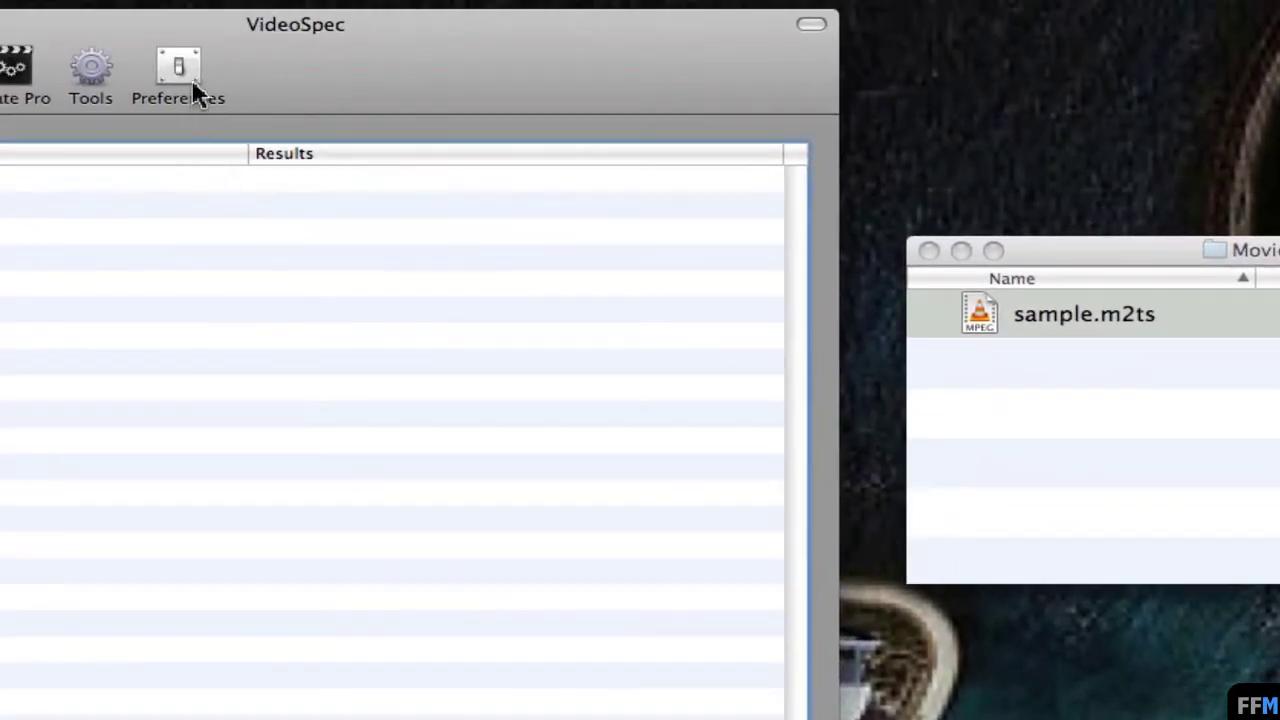
pyautogui.click(191, 77)
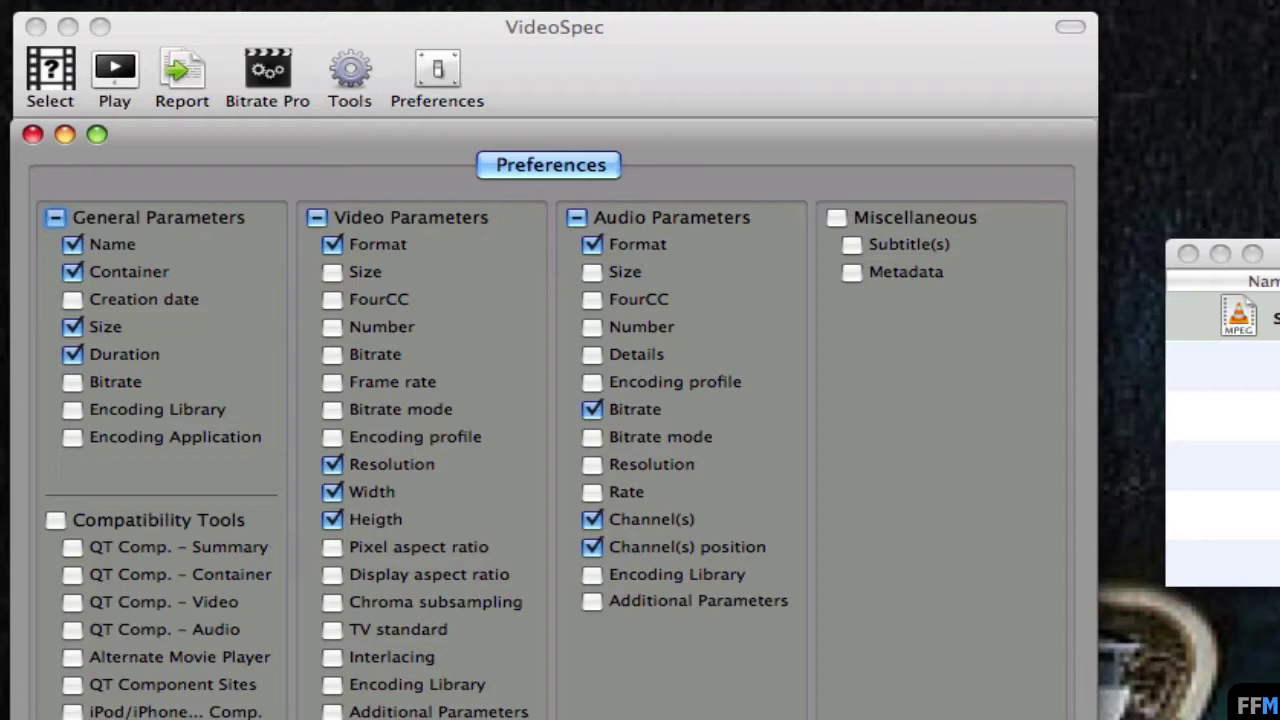
pyautogui.click(32, 134)
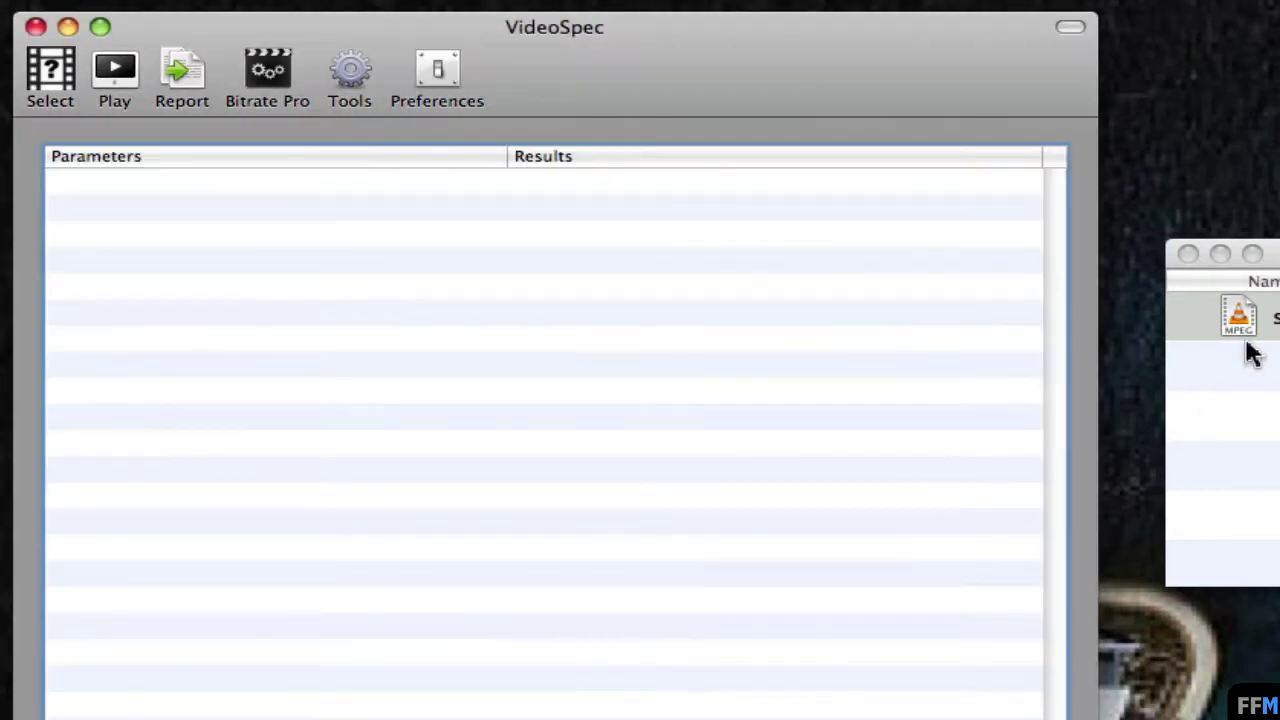
pyautogui.moveTo(1243, 333); pyautogui.dragTo(537, 241)
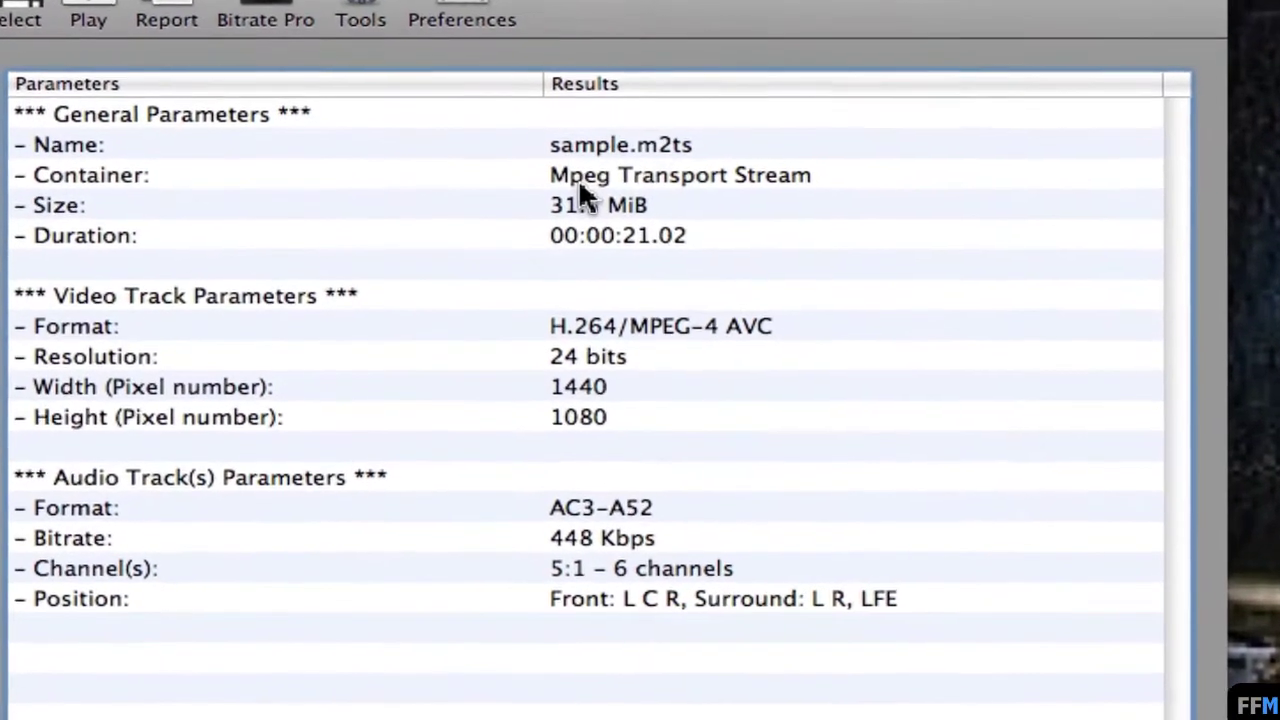
pyautogui.click(280, 228)
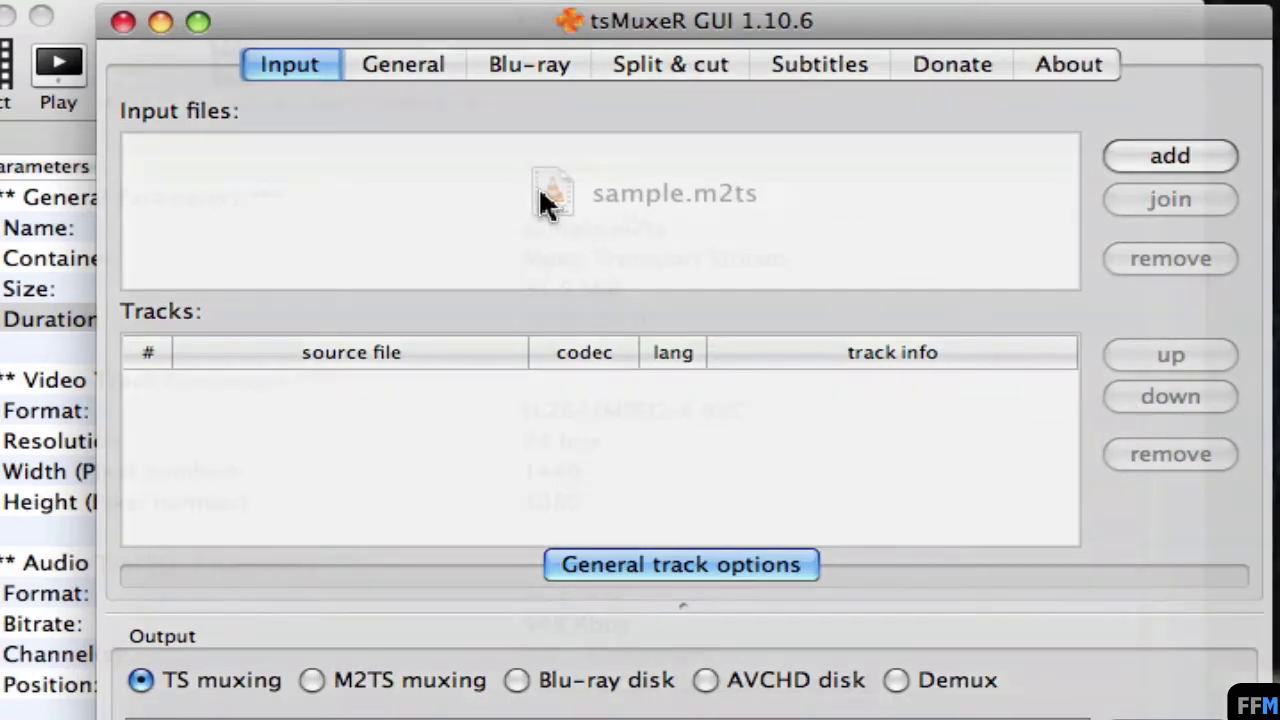
# Step: Demux all tracks of sample.m2ts into /Volumes/Data/Movie/ with tsMuxeR and look through the extracted video, audio and subtitle files
pyautogui.moveTo(538, 186); pyautogui.dragTo(541, 193)
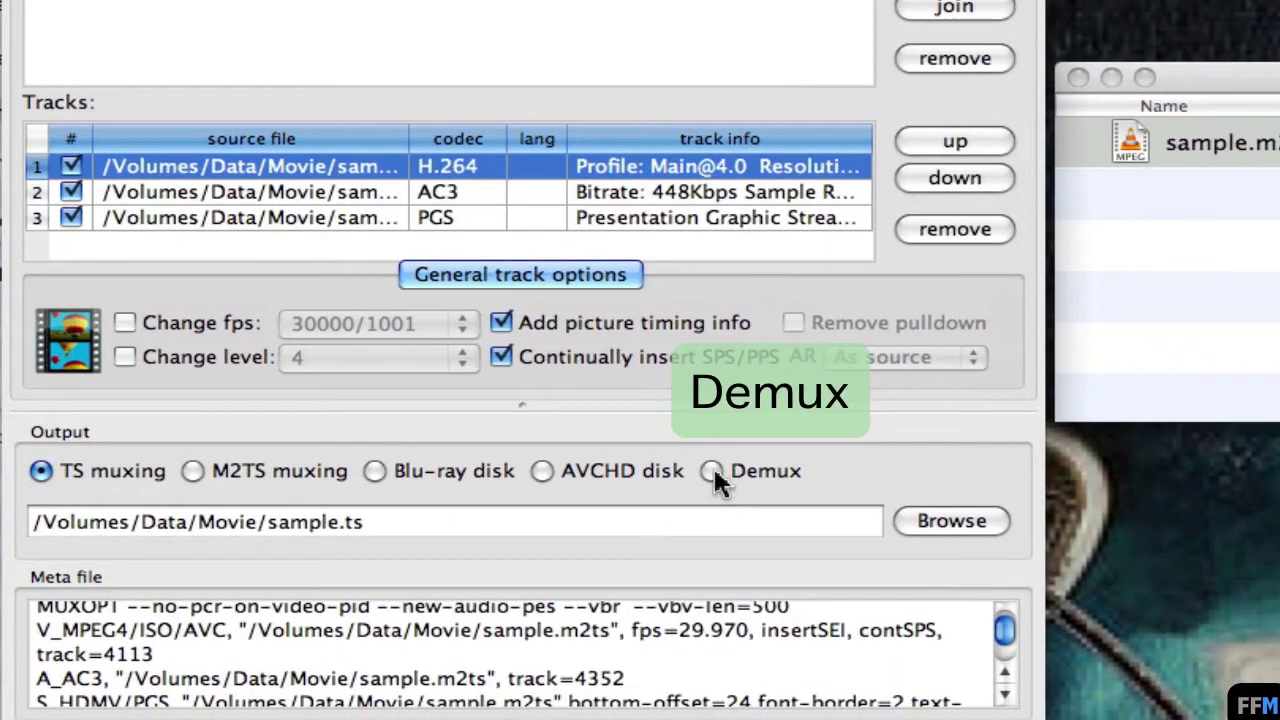
pyautogui.click(712, 471)
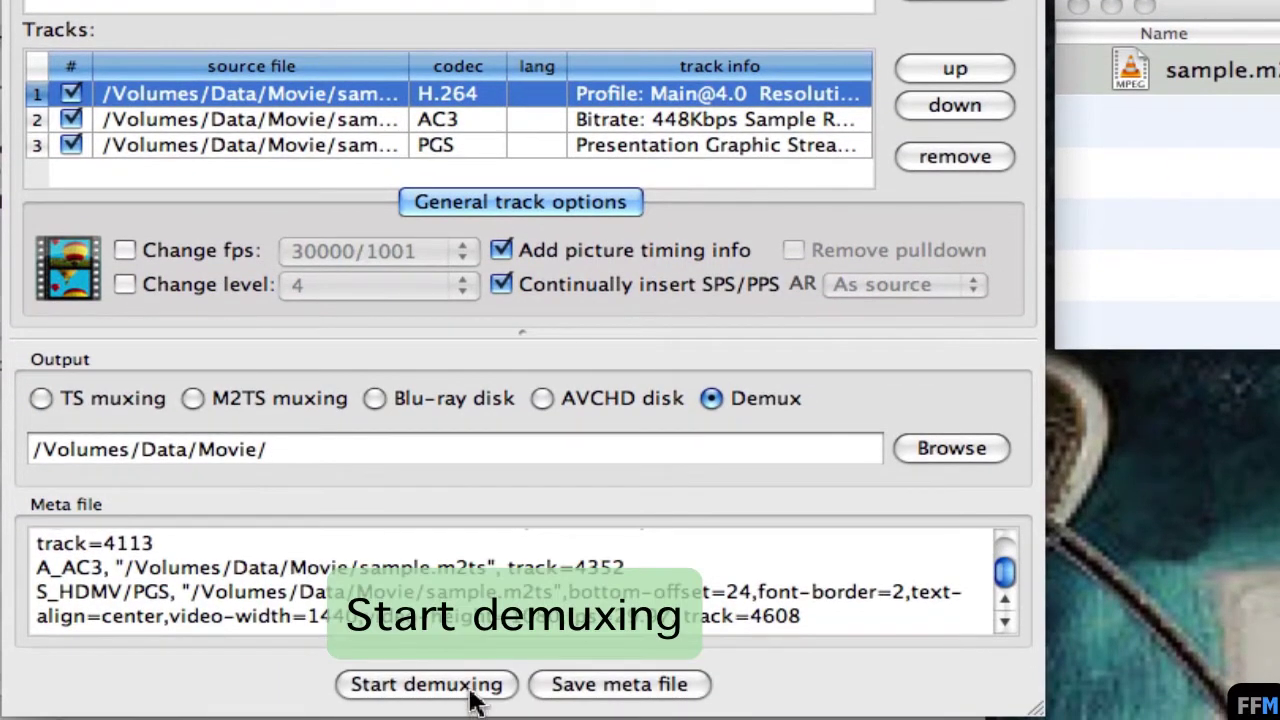
pyautogui.click(430, 685)
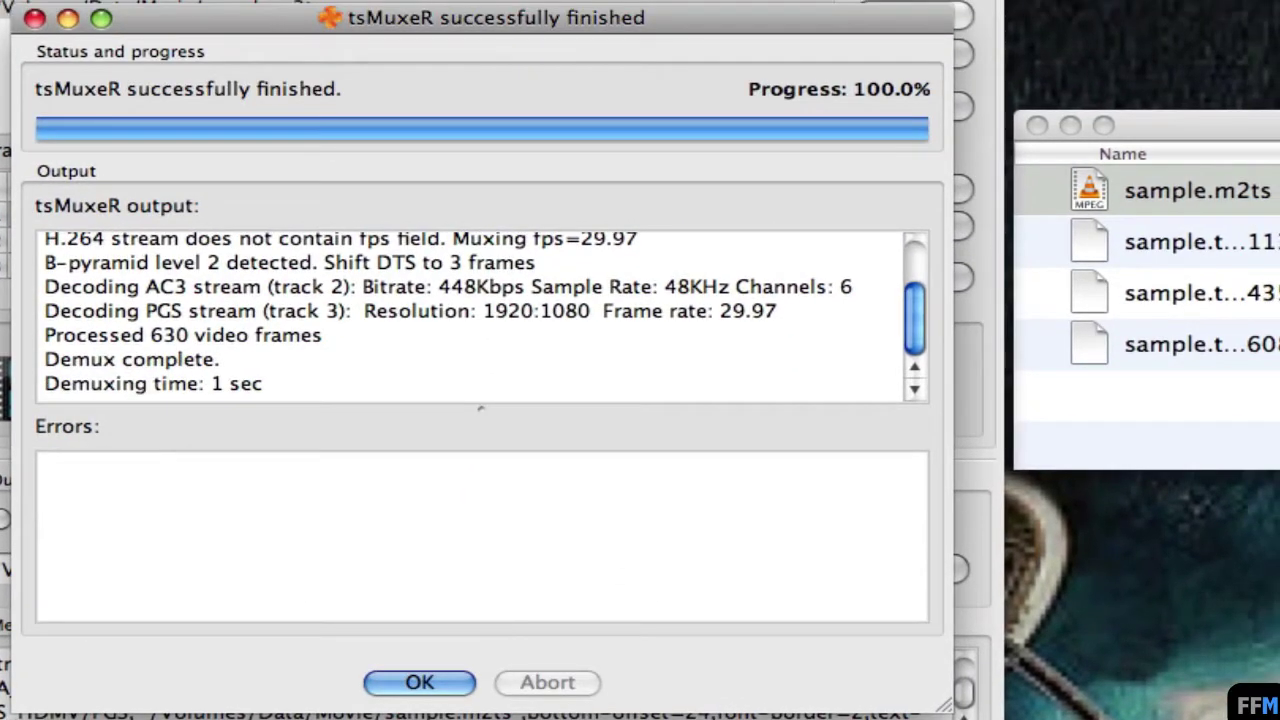
pyautogui.click(420, 684)
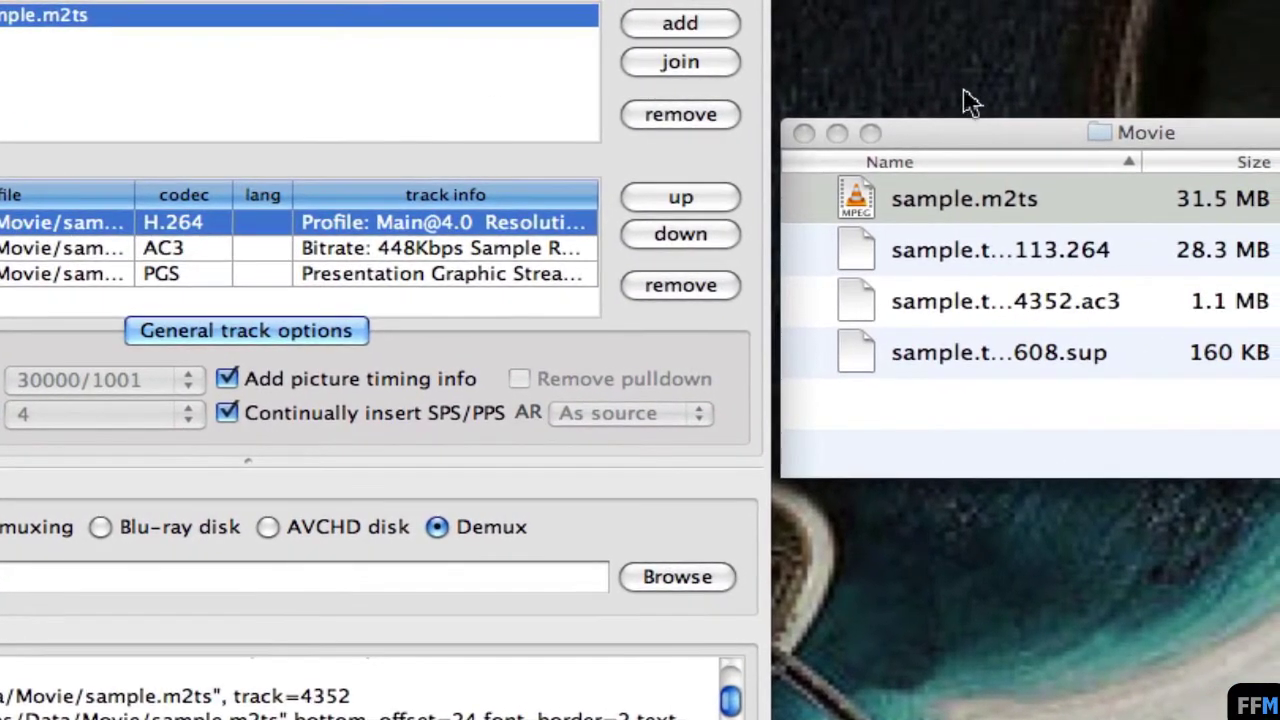
pyautogui.click(963, 132)
pyautogui.click(1138, 262)
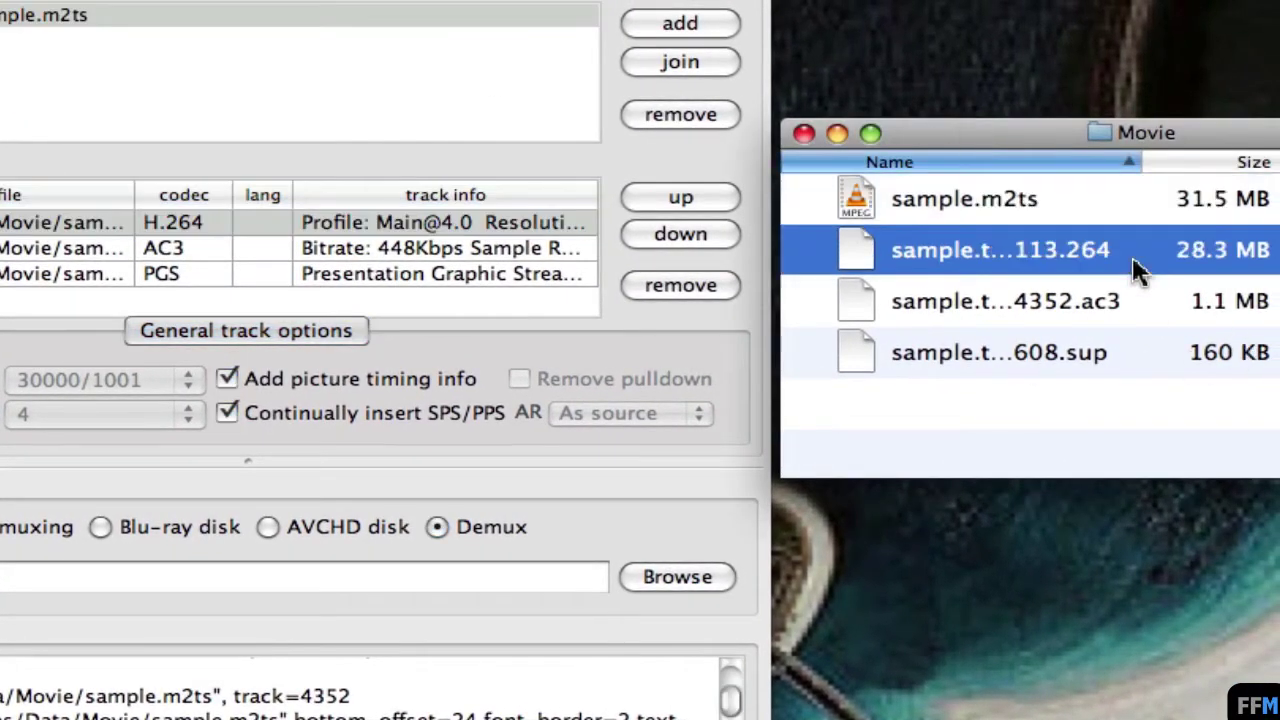
pyautogui.press('Down')
pyautogui.press('Down')
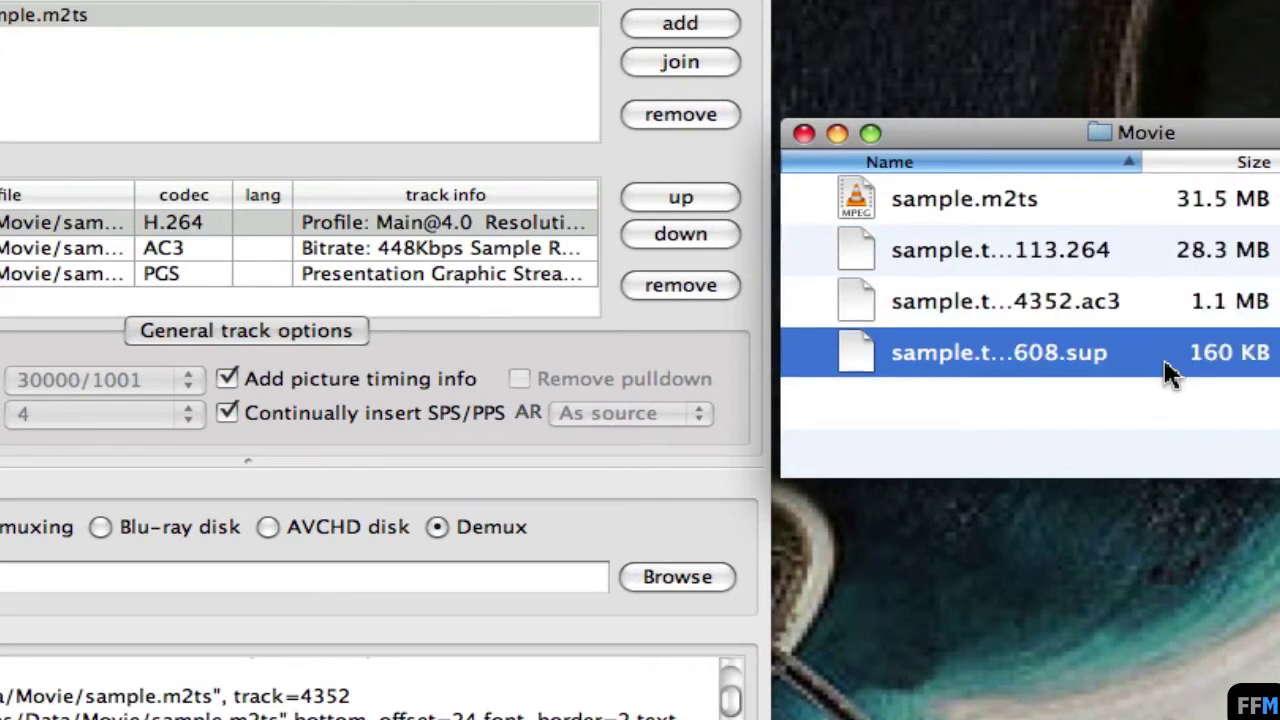
# Step: Open the demuxed .264 file in Avidemux, indexing it, declining the safe mode and rebuilding frames, and view its properties
pyautogui.click(1120, 264)
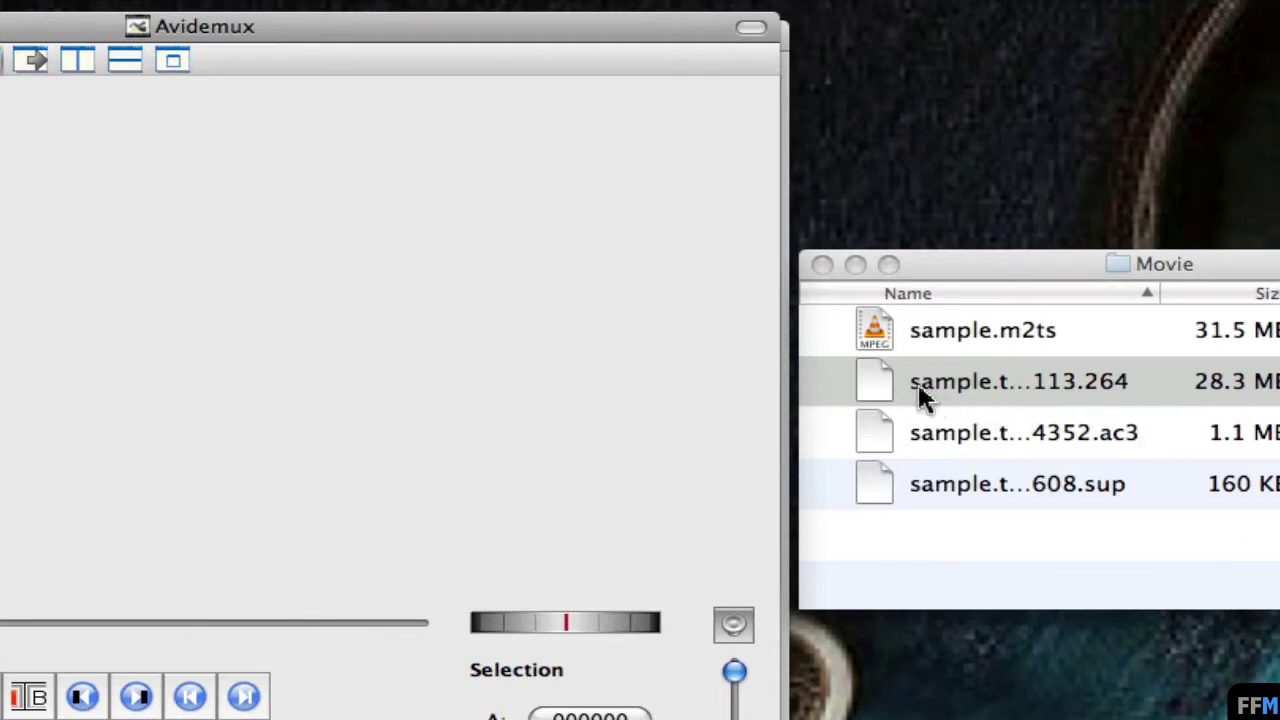
pyautogui.moveTo(889, 385); pyautogui.dragTo(267, 331)
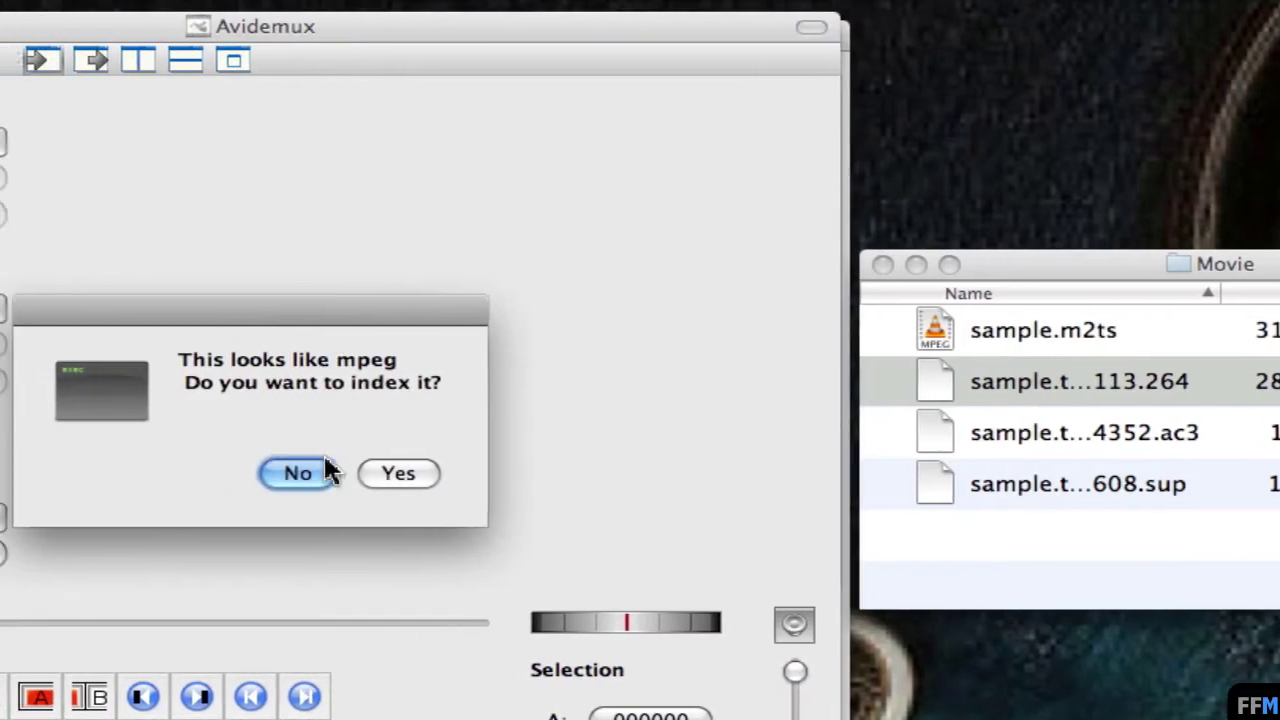
pyautogui.click(385, 474)
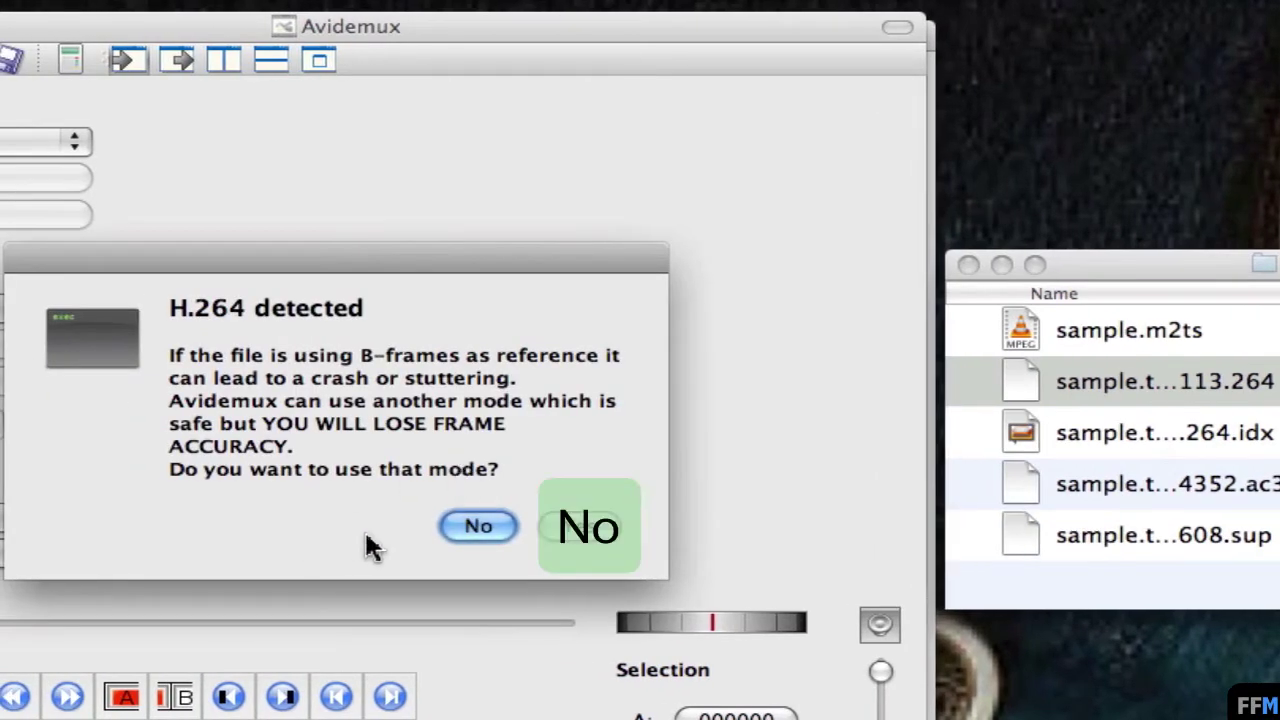
pyautogui.click(458, 533)
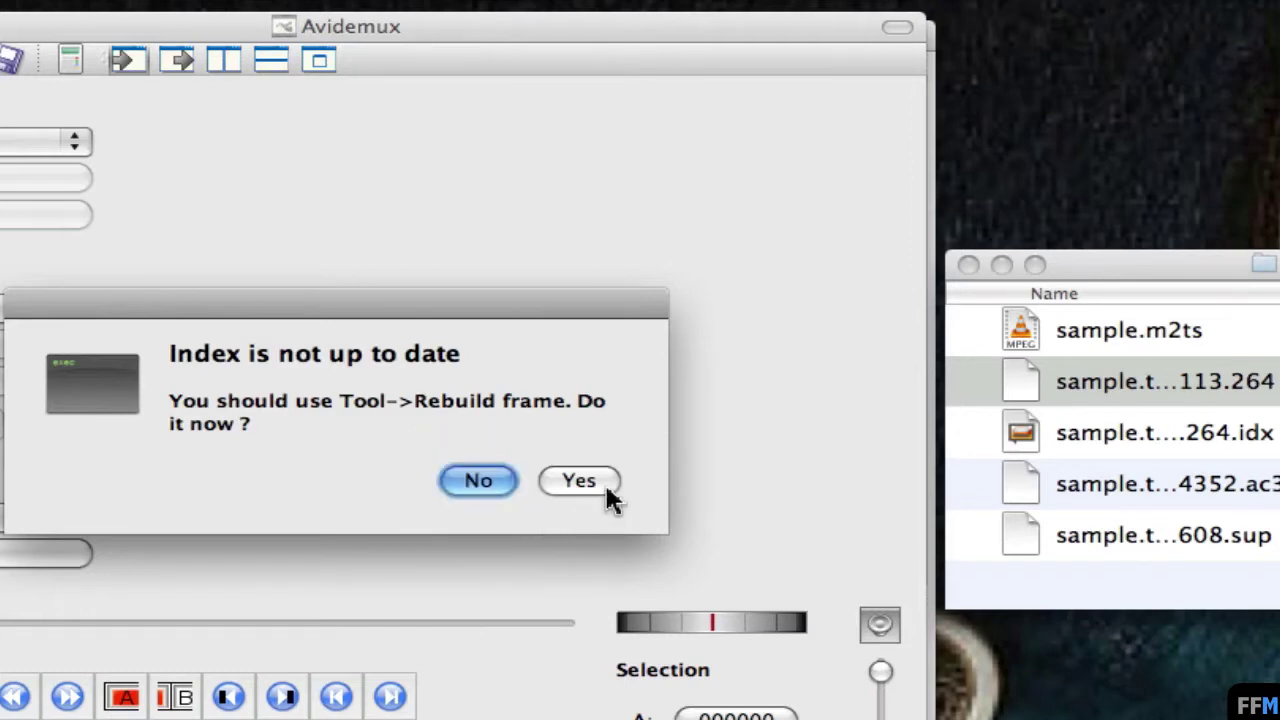
pyautogui.click(606, 481)
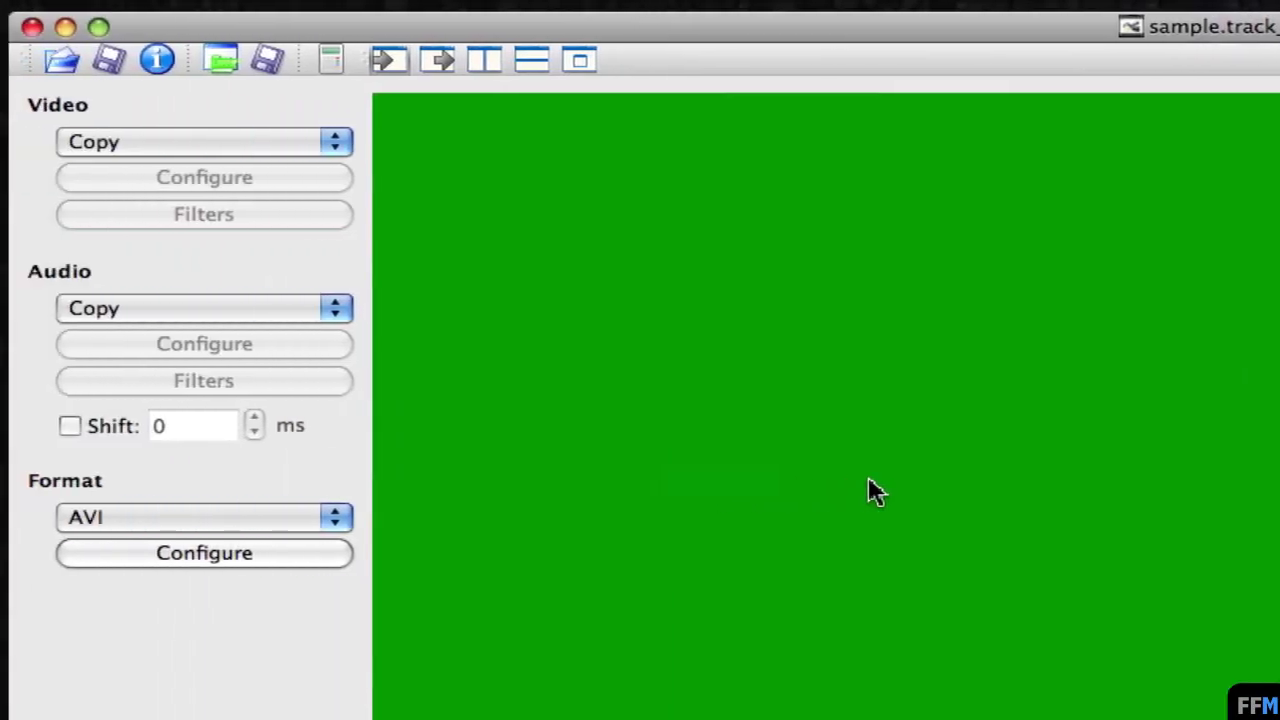
pyautogui.click(163, 68)
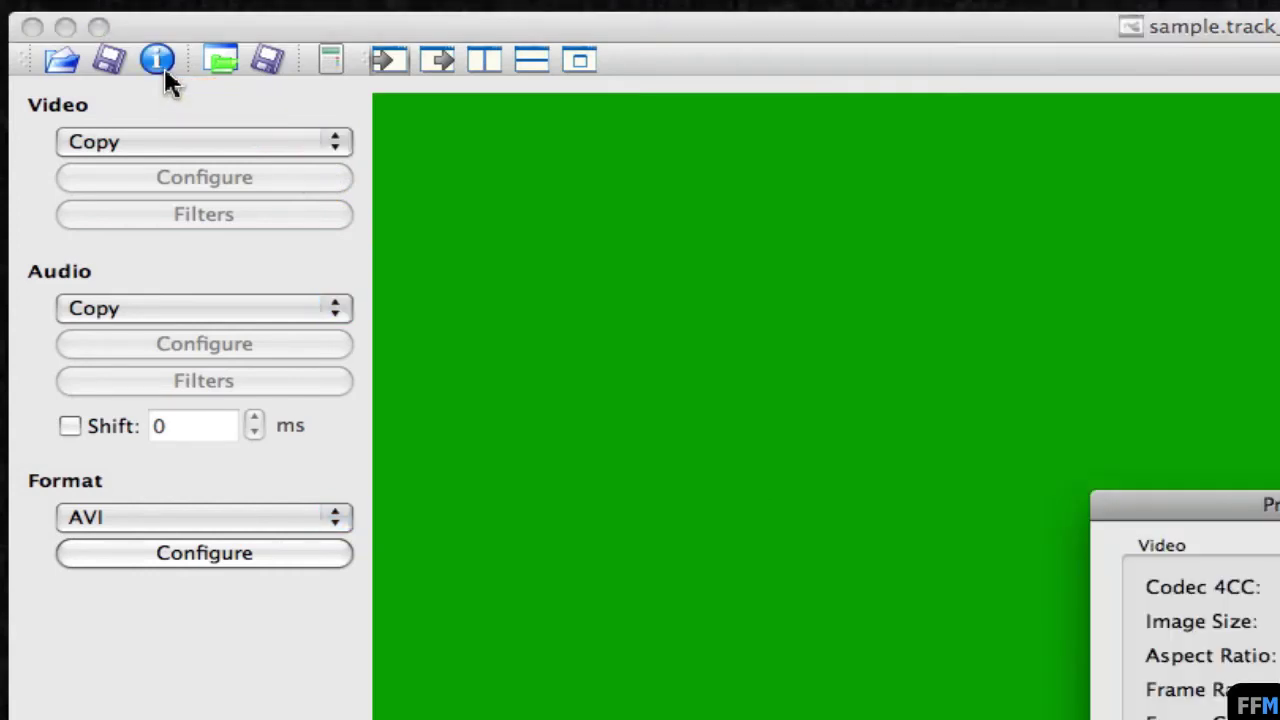
pyautogui.moveTo(1275, 505); pyautogui.dragTo(713, 117)
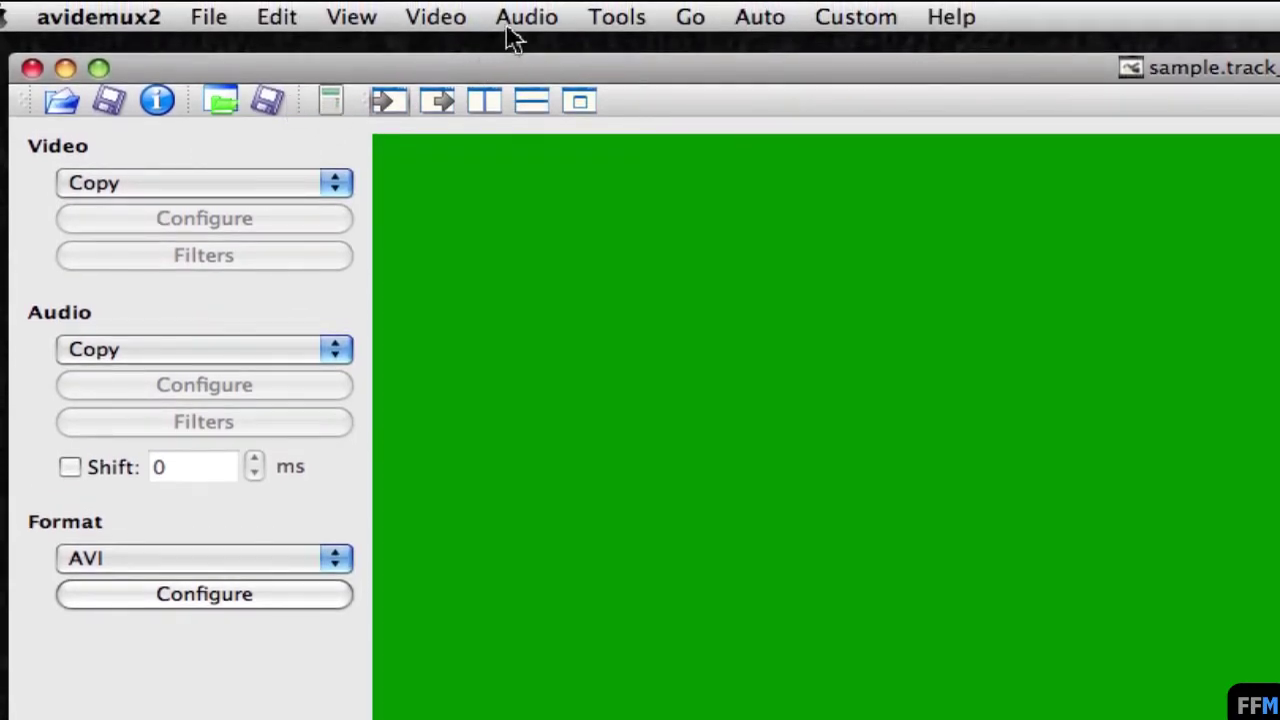
# Step: Set the video's custom frame rate to 59.94, calculating 29.97 × 2 with the Dashboard calculator
pyautogui.click(420, 18)
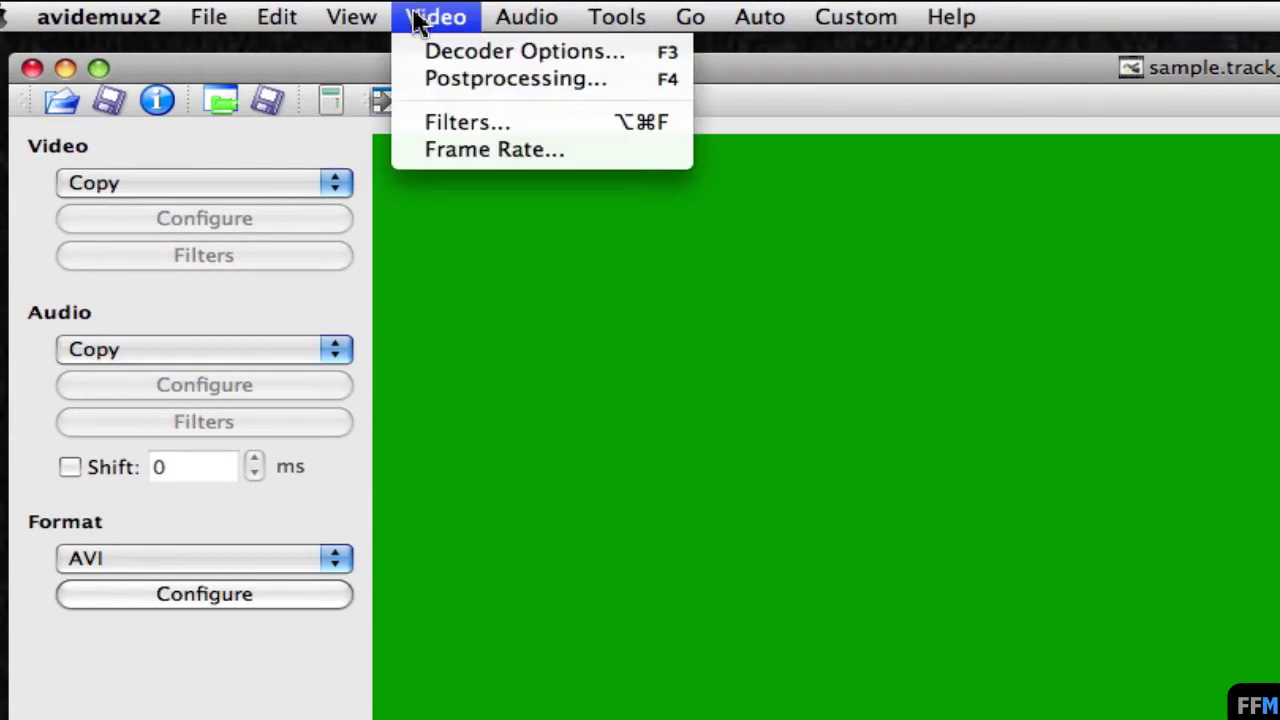
pyautogui.click(405, 150)
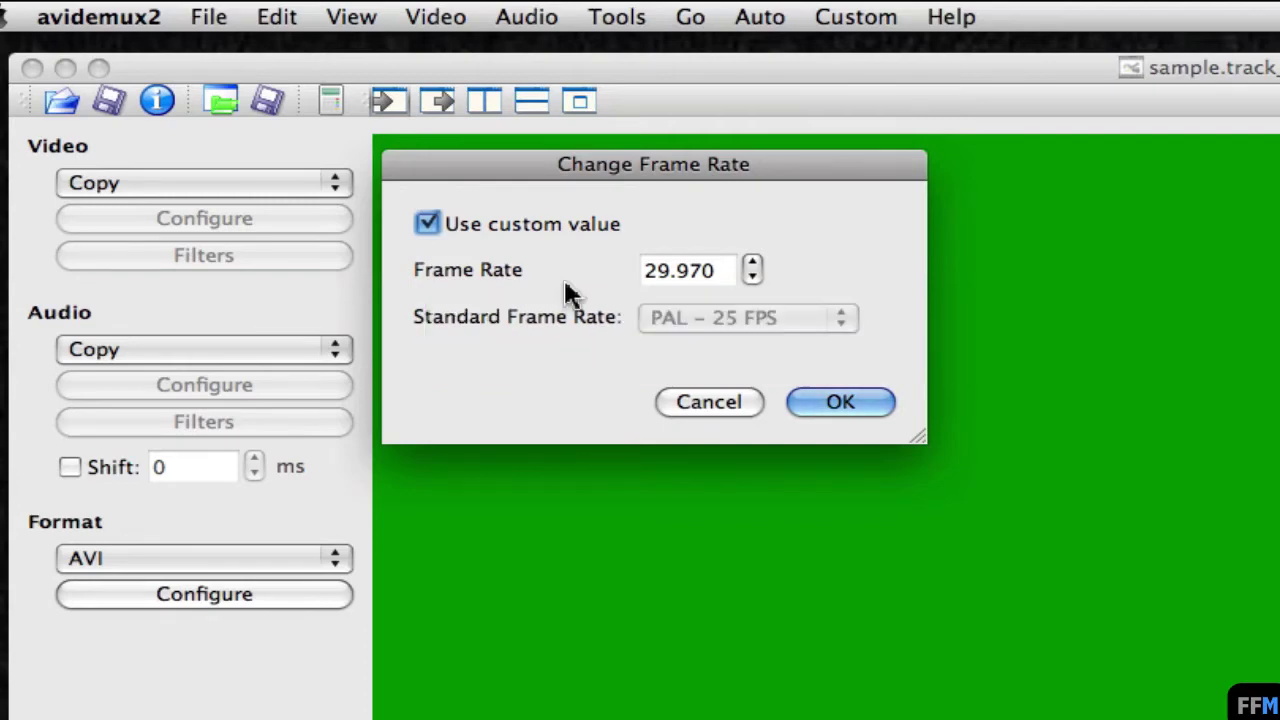
pyautogui.press('F12')
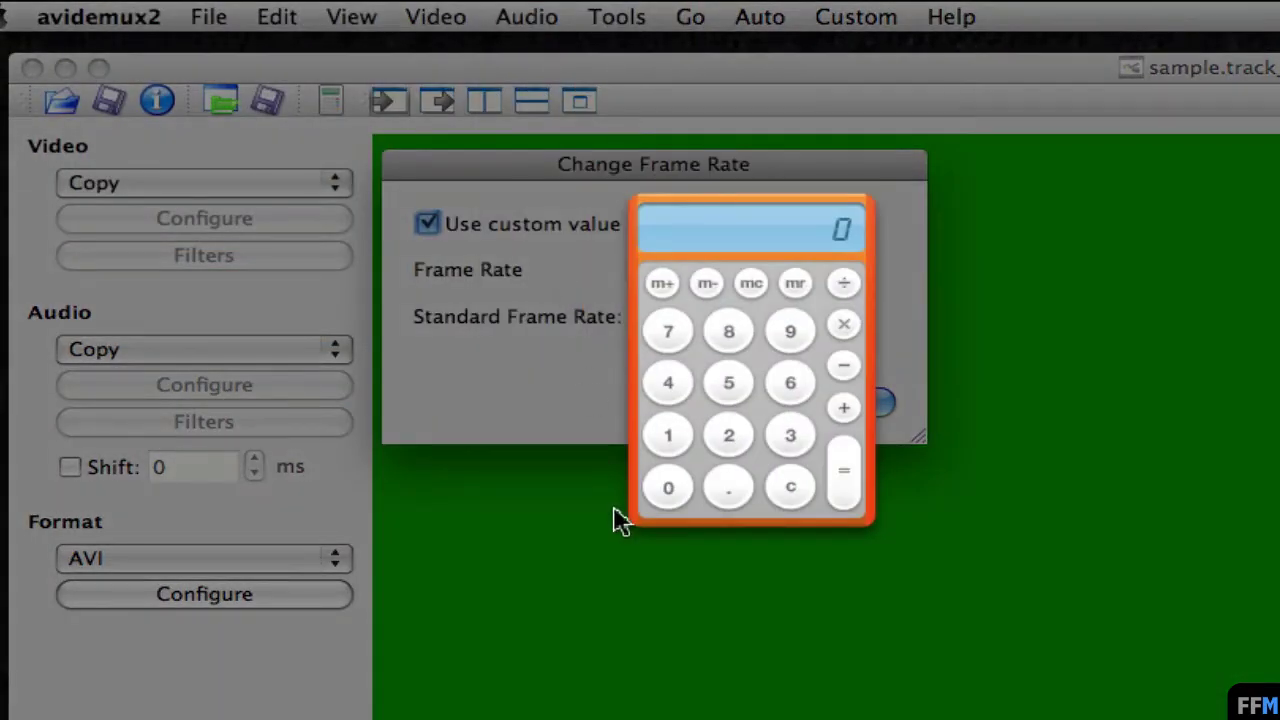
pyautogui.write('29.97')
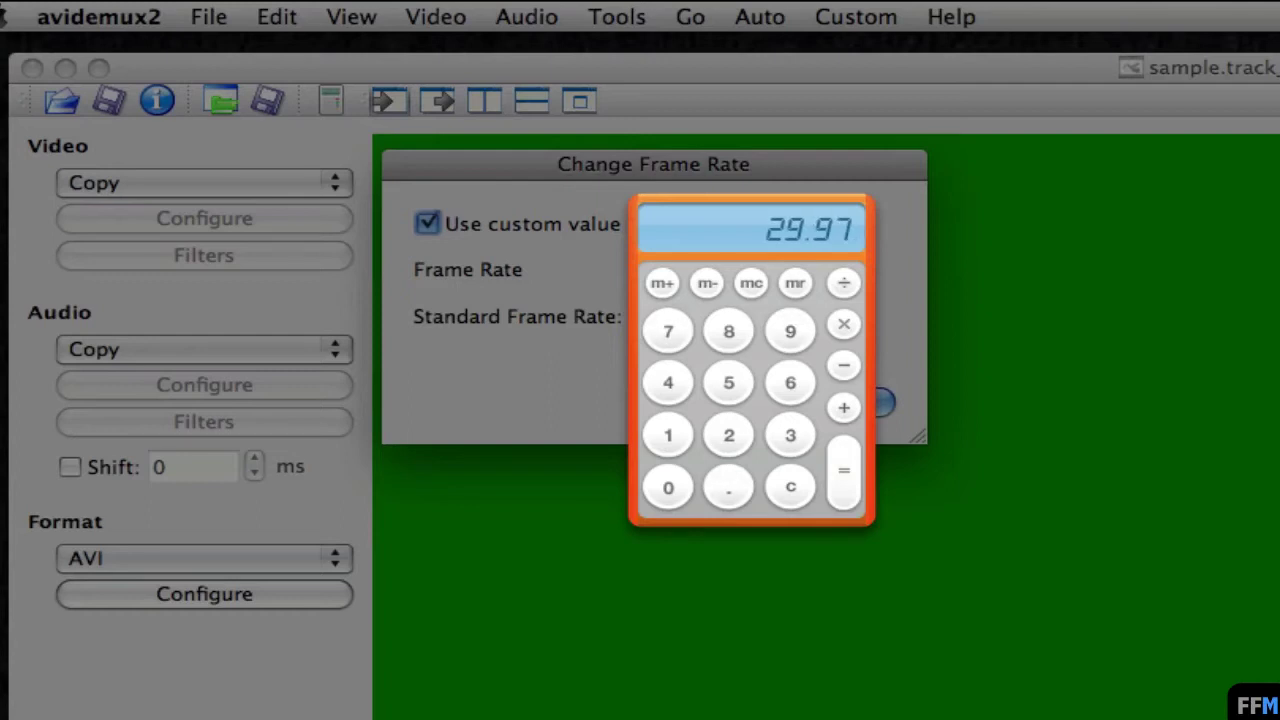
pyautogui.press('*')
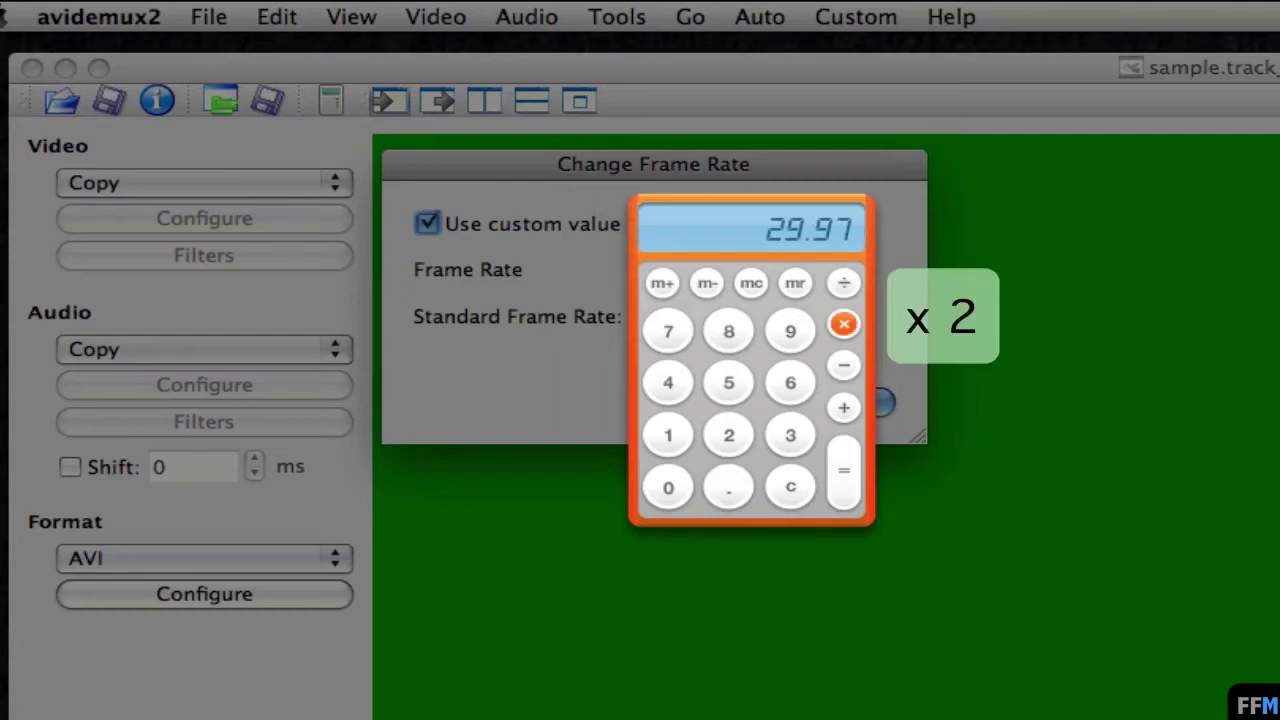
pyautogui.press('2')
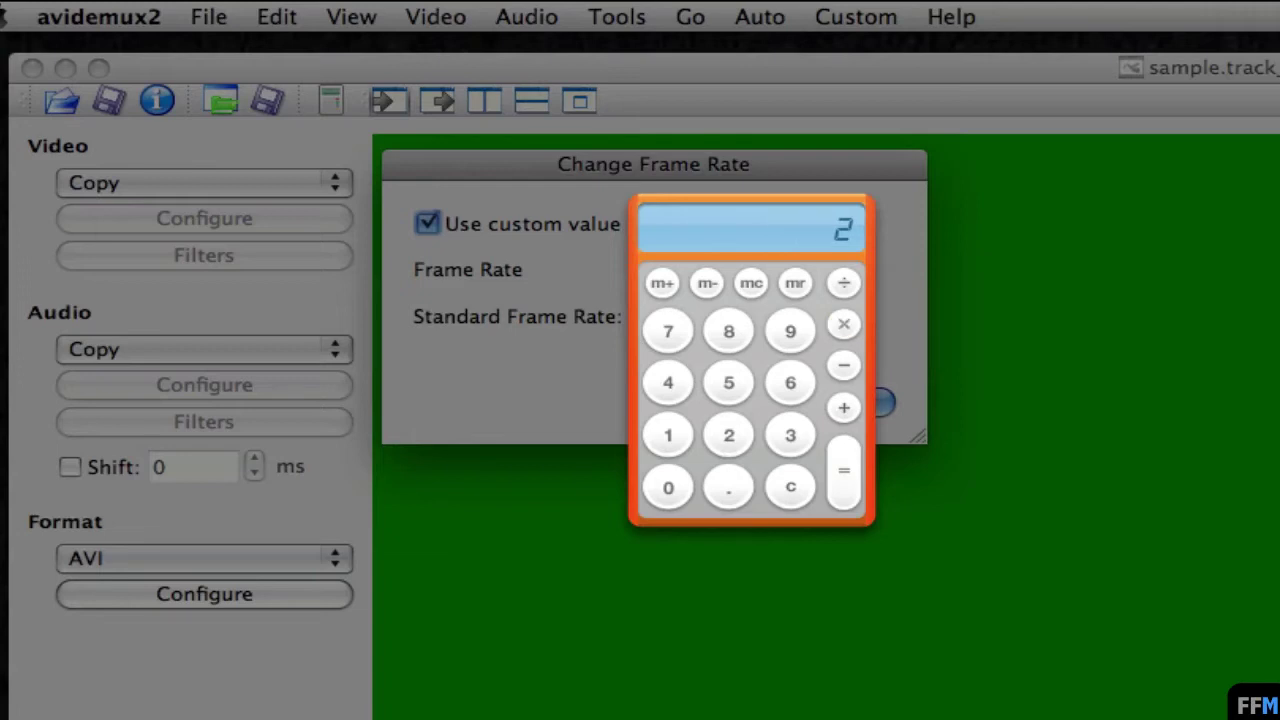
pyautogui.press('Return')
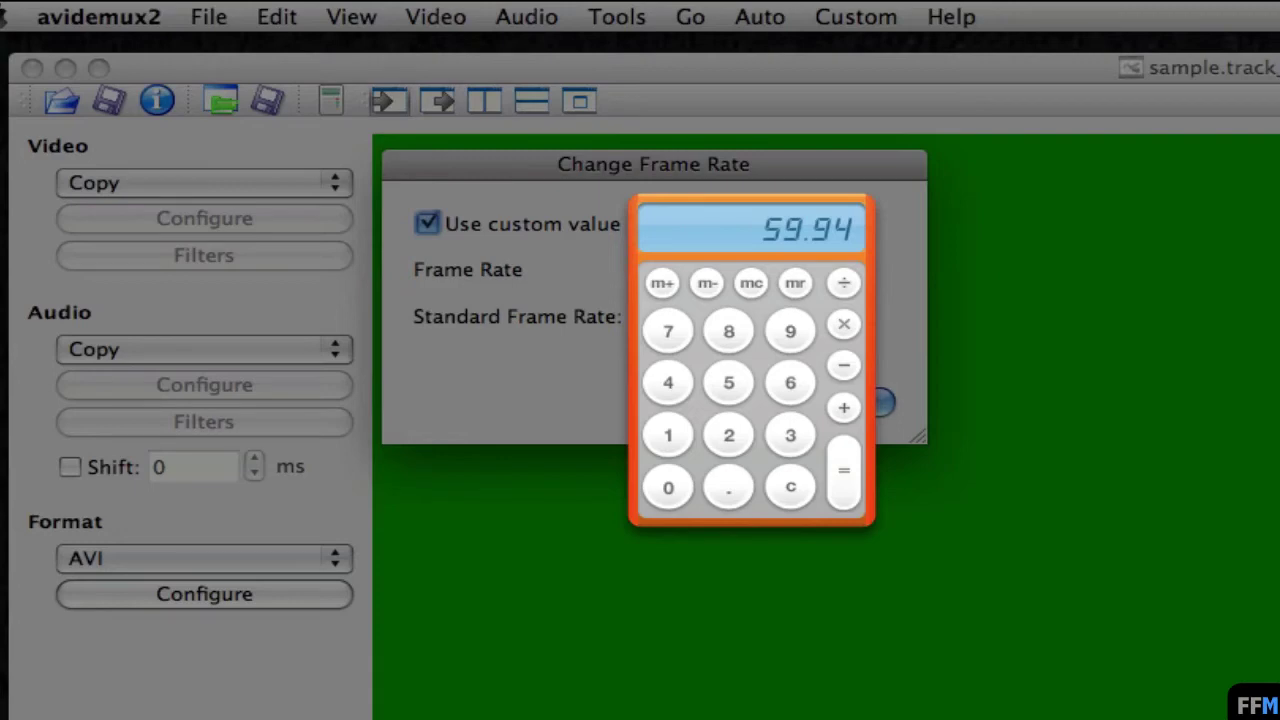
pyautogui.click(549, 364)
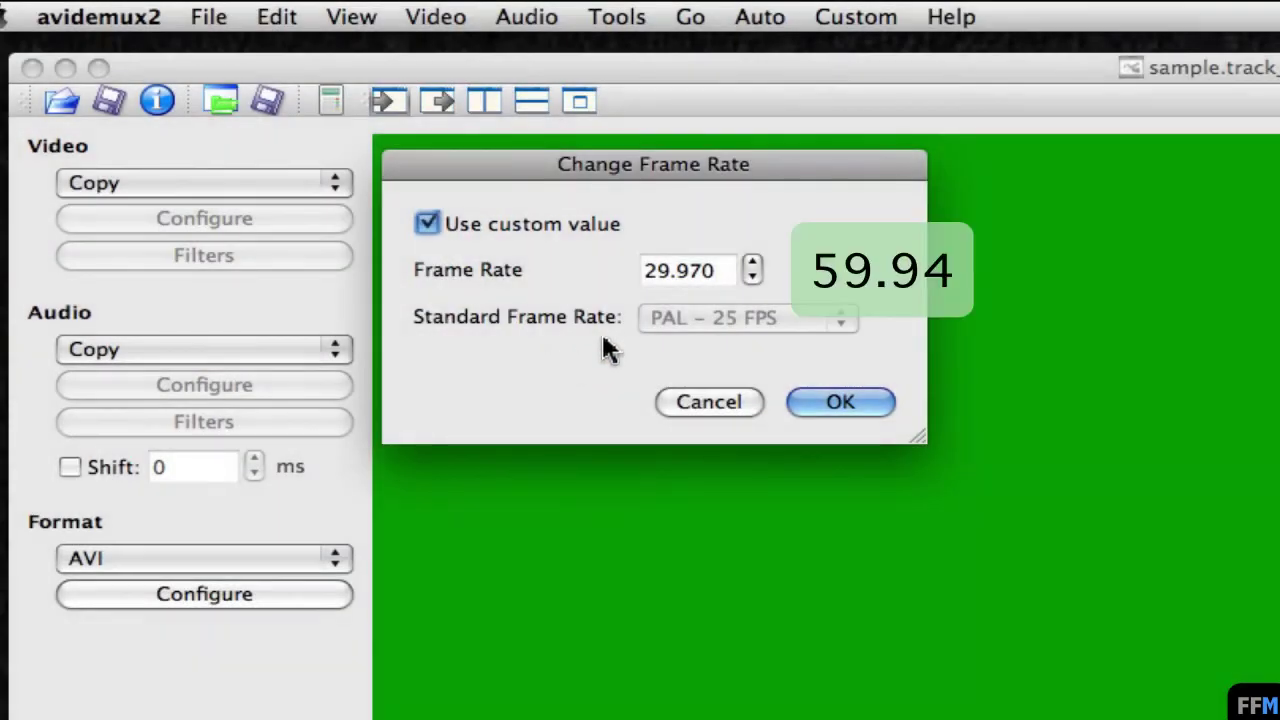
pyautogui.doubleClick(712, 274)
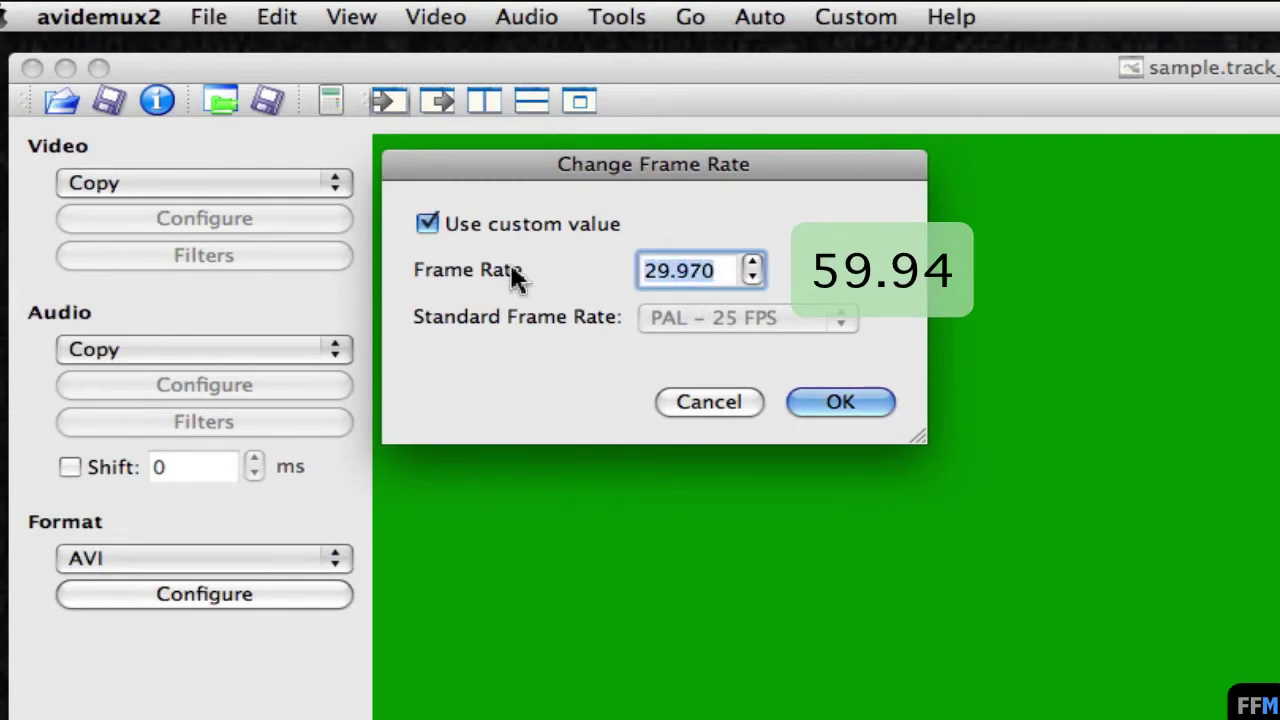
pyautogui.write('59.9')
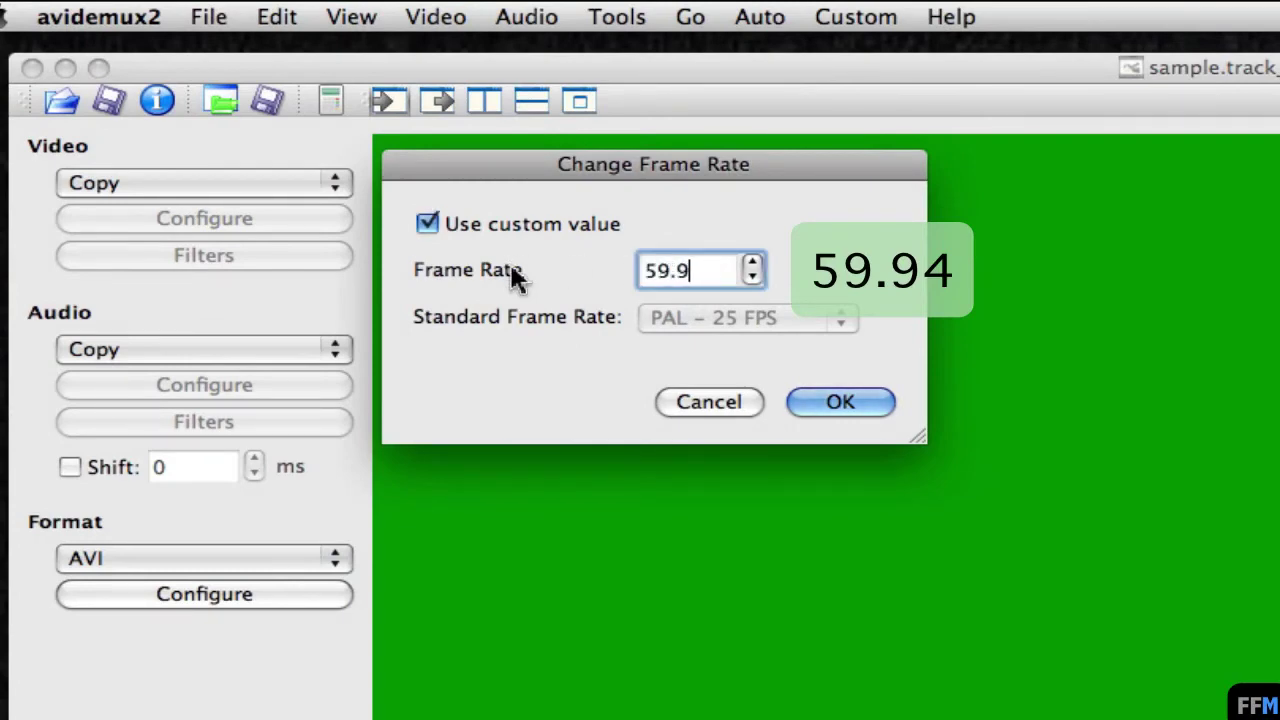
pyautogui.write('4')
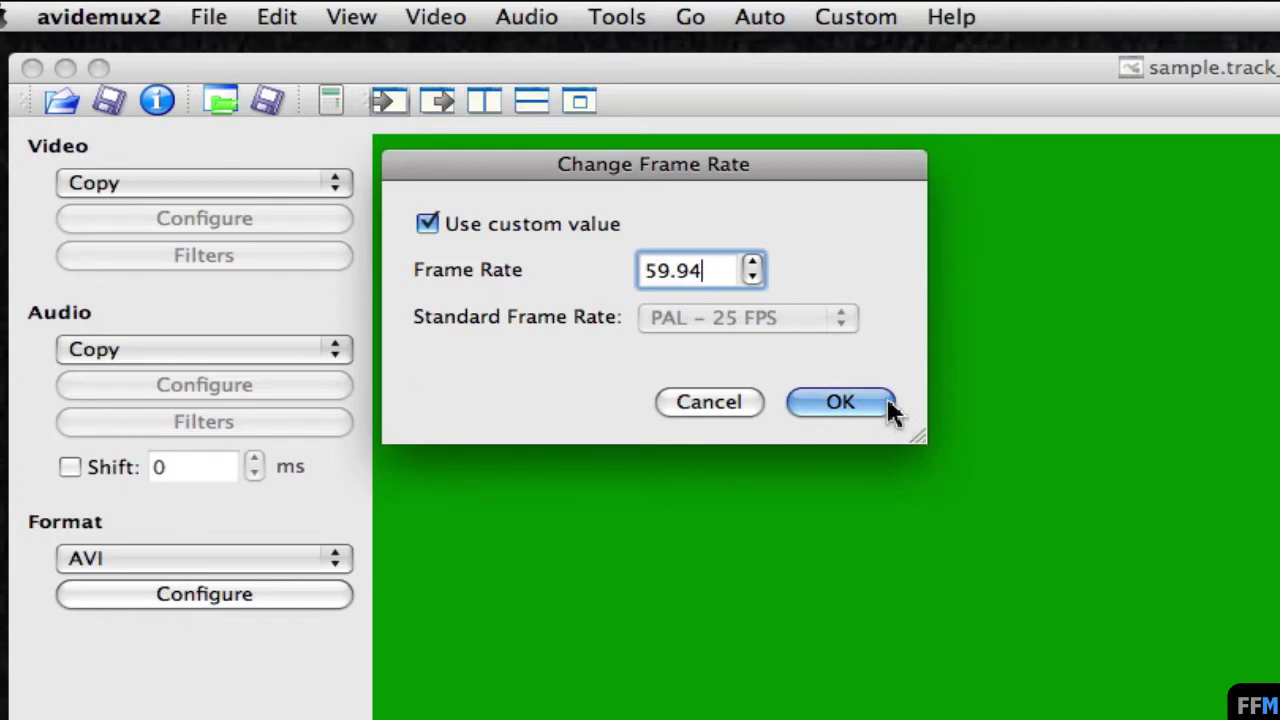
pyautogui.click(840, 402)
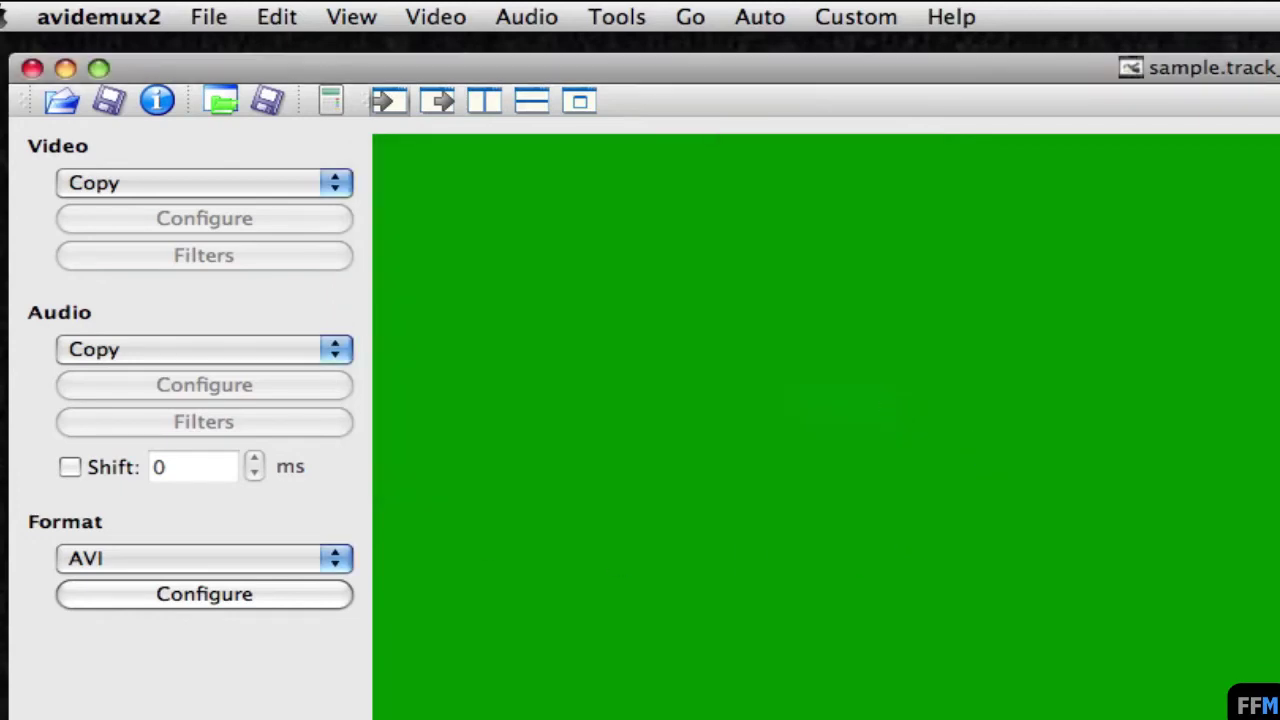
# Step: Check the video's frame rate and total duration in its properties
pyautogui.click(157, 101)
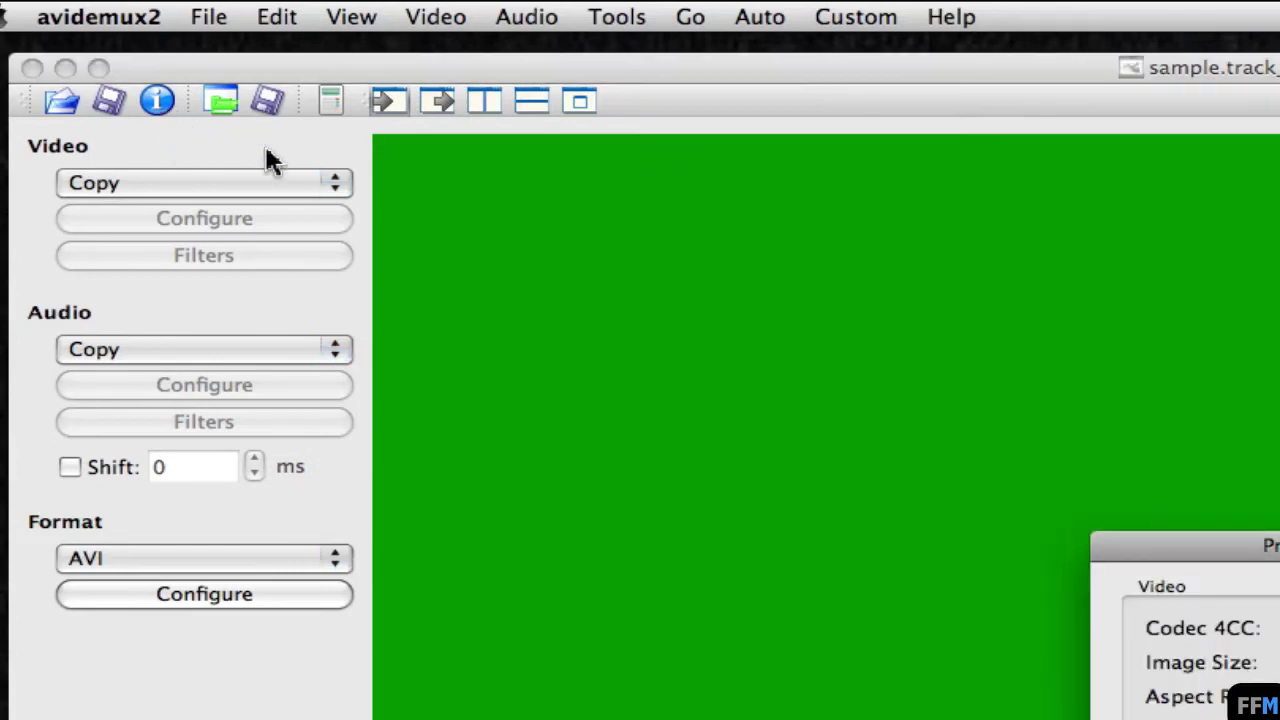
pyautogui.moveTo(1270, 545); pyautogui.dragTo(756, 155)
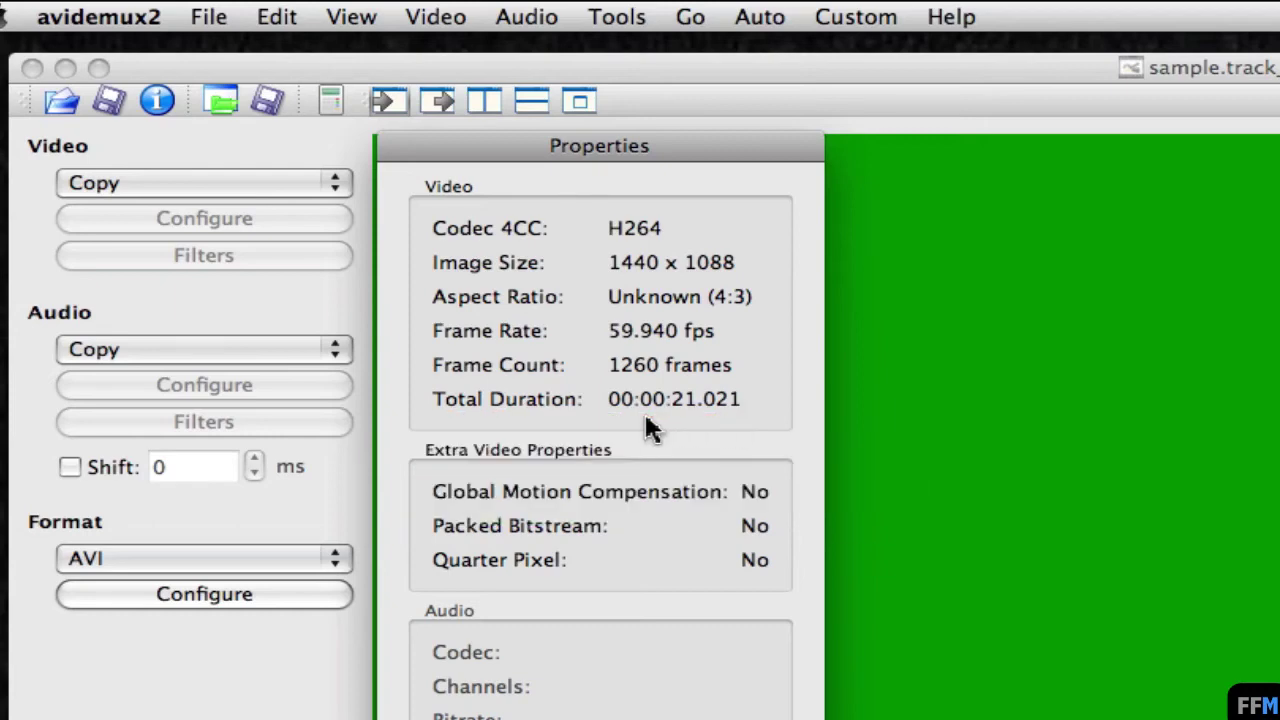
pyautogui.press('Escape')
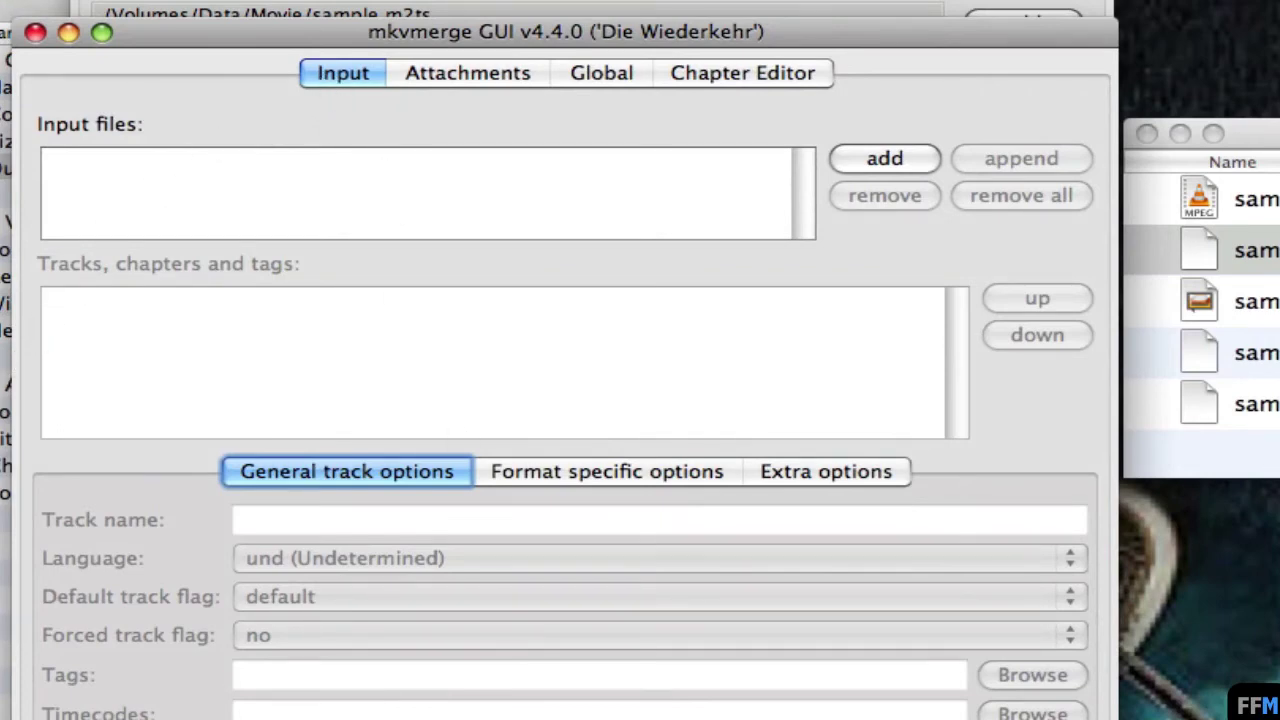
# Step: Add the demuxed .264 video and .ac3 audio files from the Movie folder as mkvmerge inputs, acknowledging the frame rate notice
pyautogui.click(1279, 136)
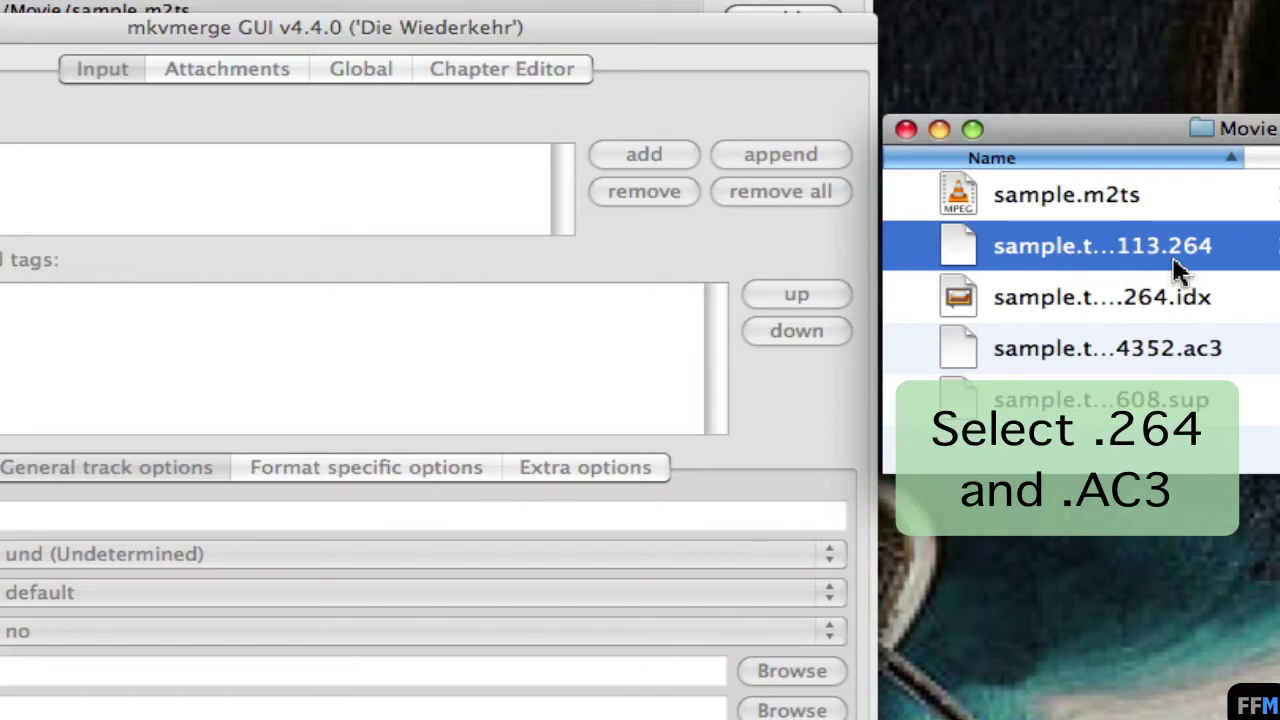
pyautogui.keyDown('super'); pyautogui.click(1252, 356); pyautogui.keyUp('super')
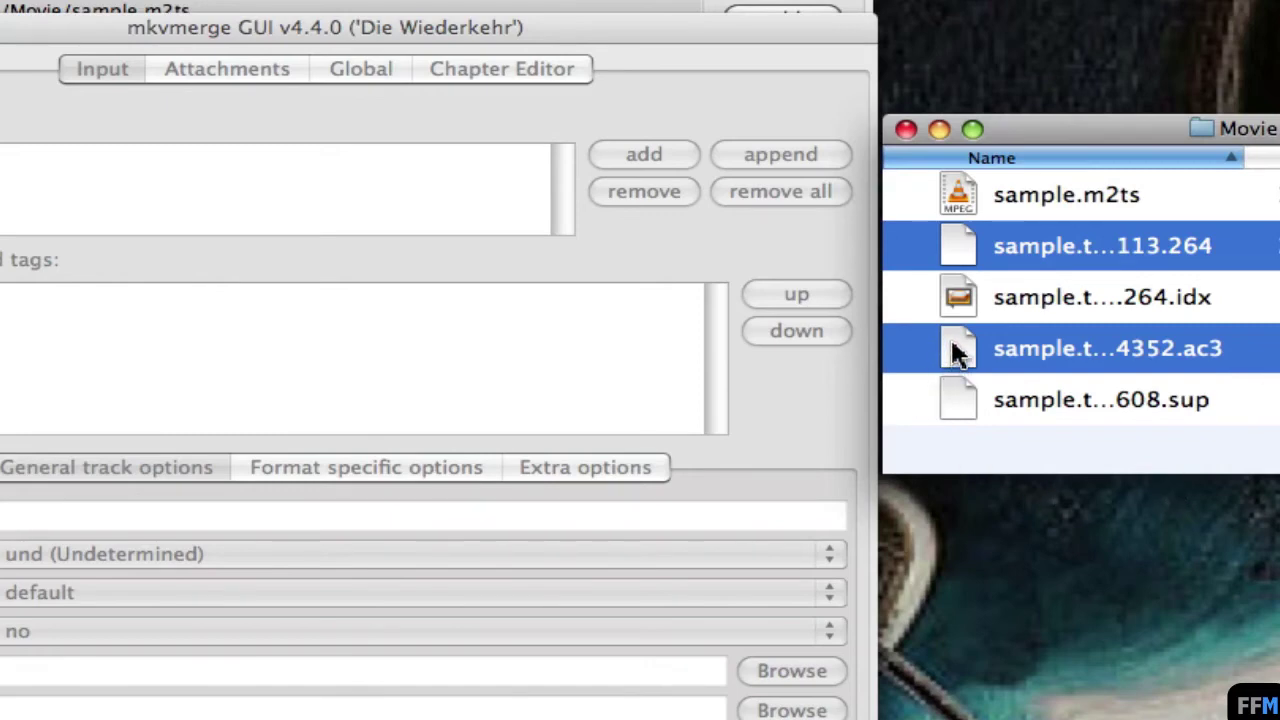
pyautogui.moveTo(952, 344); pyautogui.dragTo(205, 108)
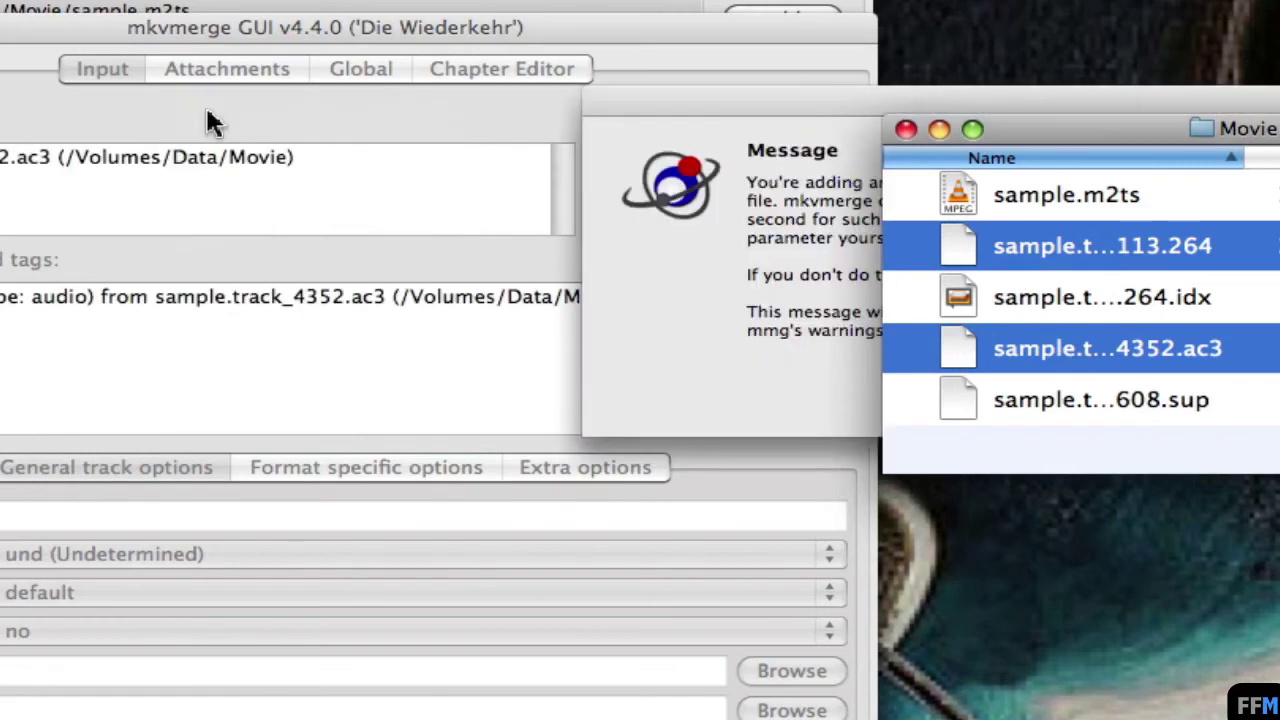
pyautogui.click(829, 98)
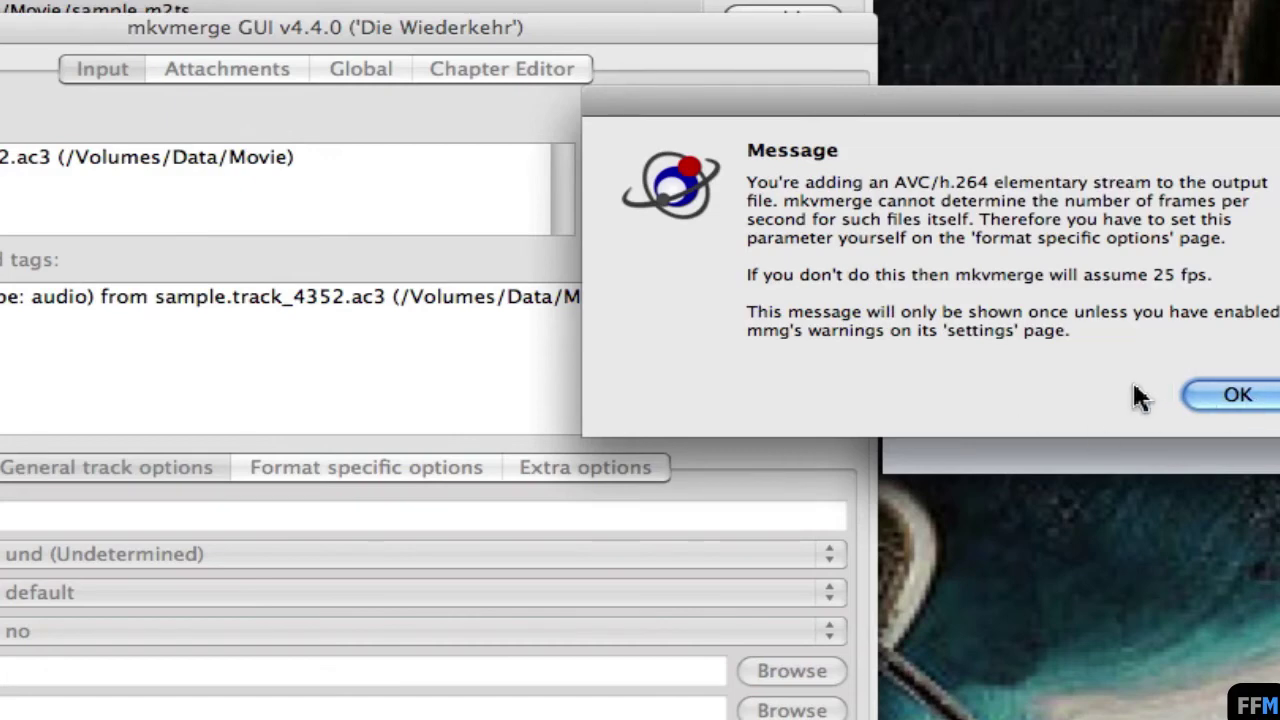
pyautogui.click(1272, 397)
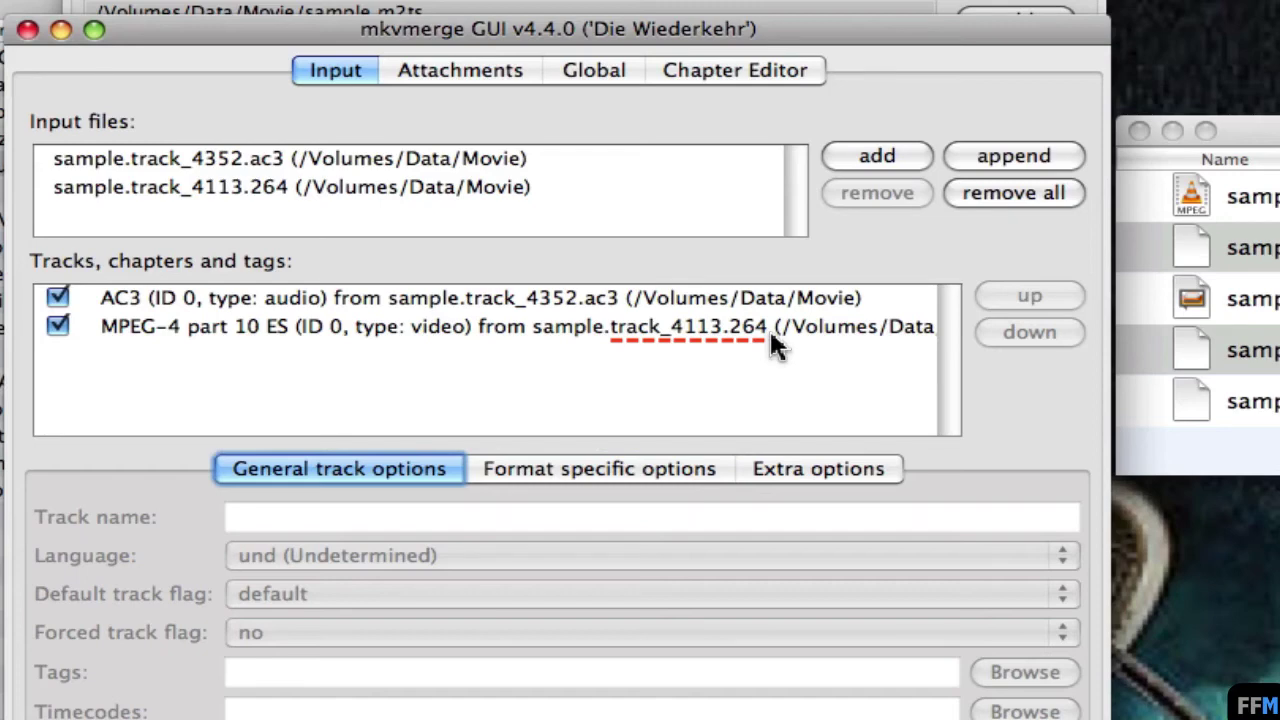
# Step: Set the FPS of the MPEG-4 part 10 video track to 59.94 and mux both tracks into an MKV file
pyautogui.click(490, 328)
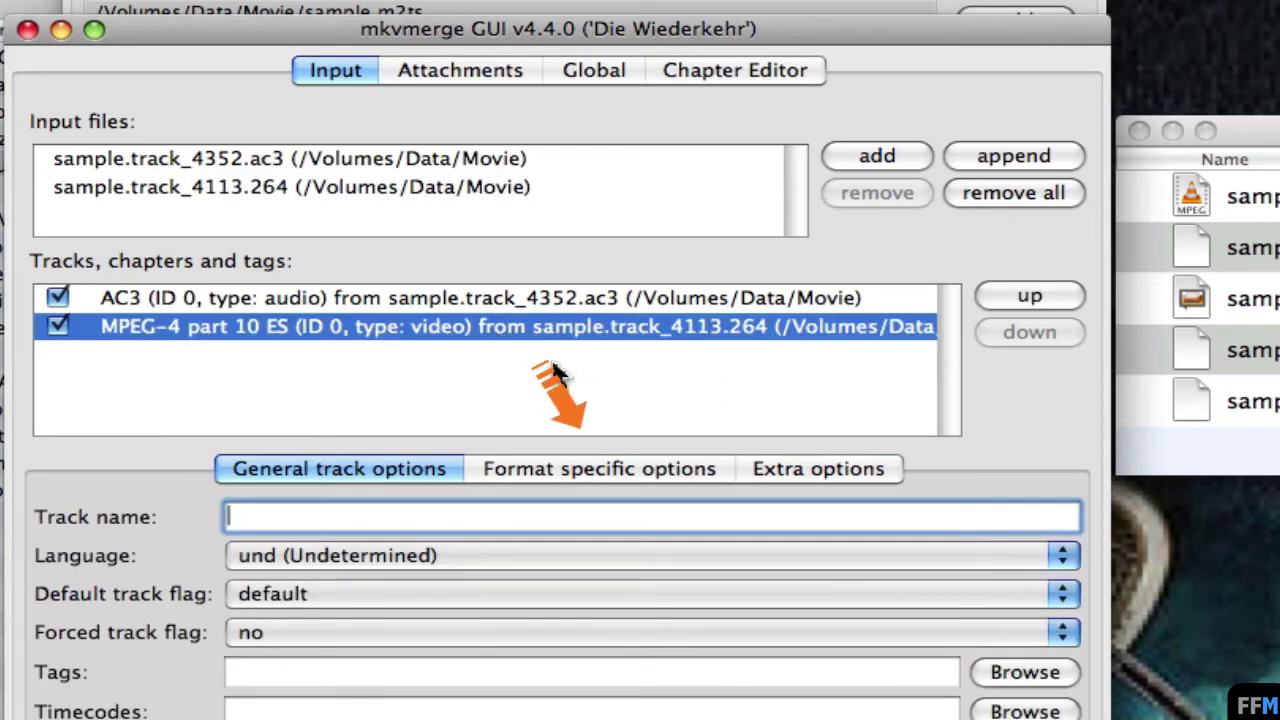
pyautogui.click(543, 478)
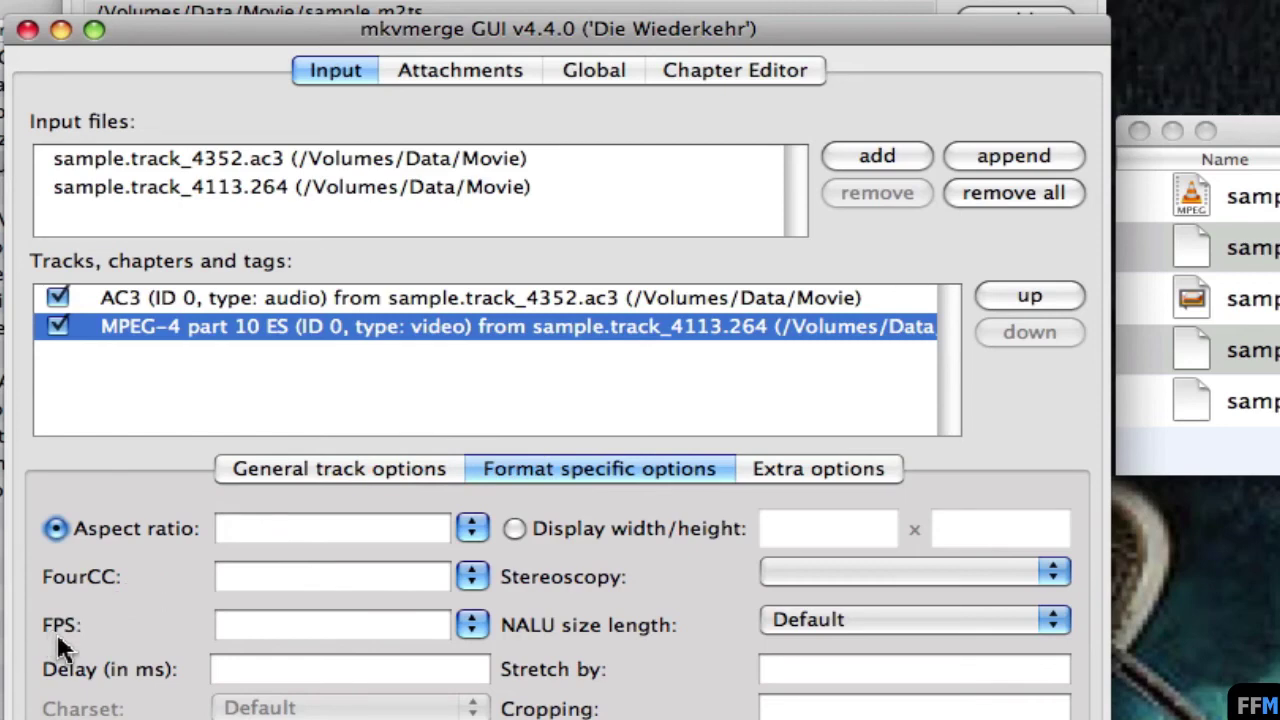
pyautogui.click(258, 632)
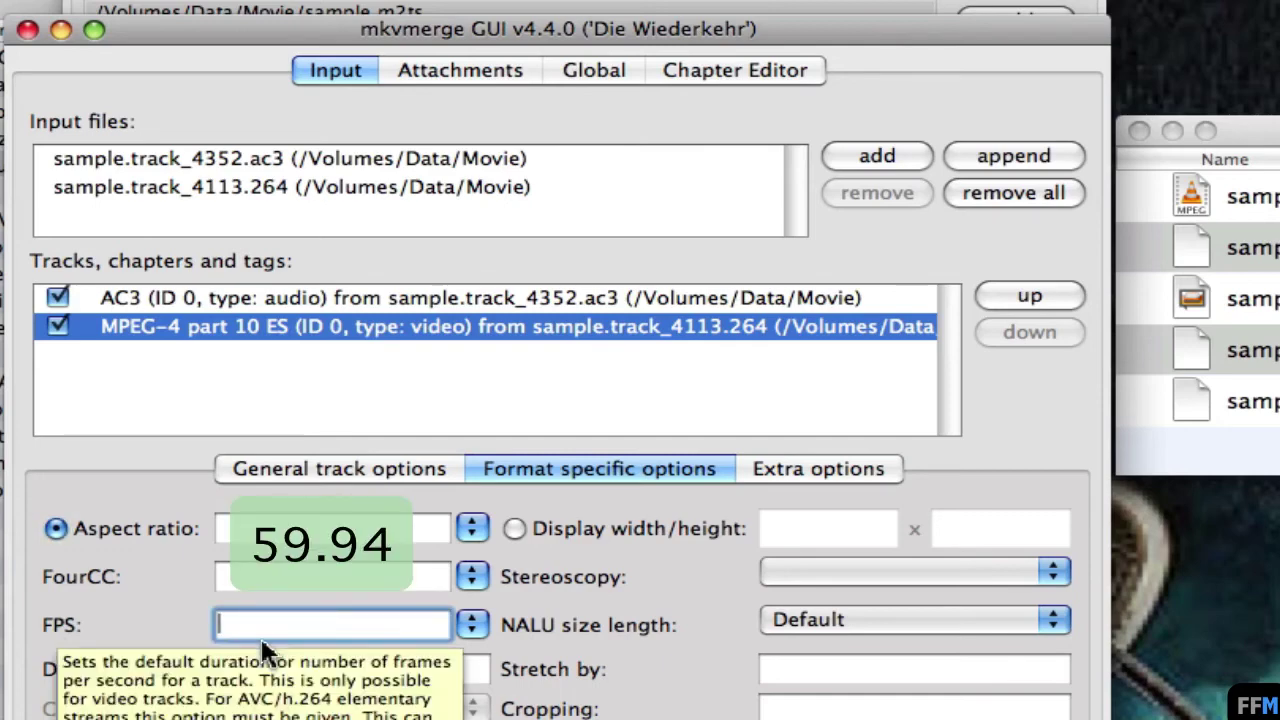
pyautogui.write('59.')
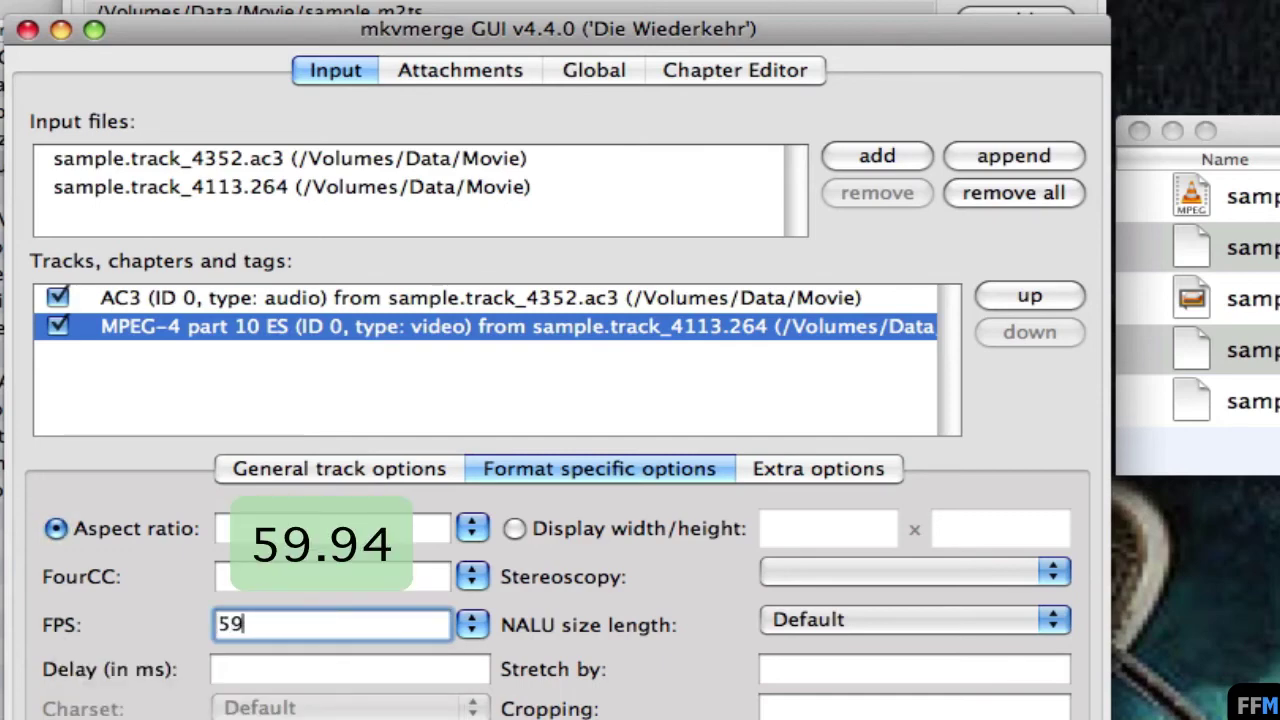
pyautogui.write('94')
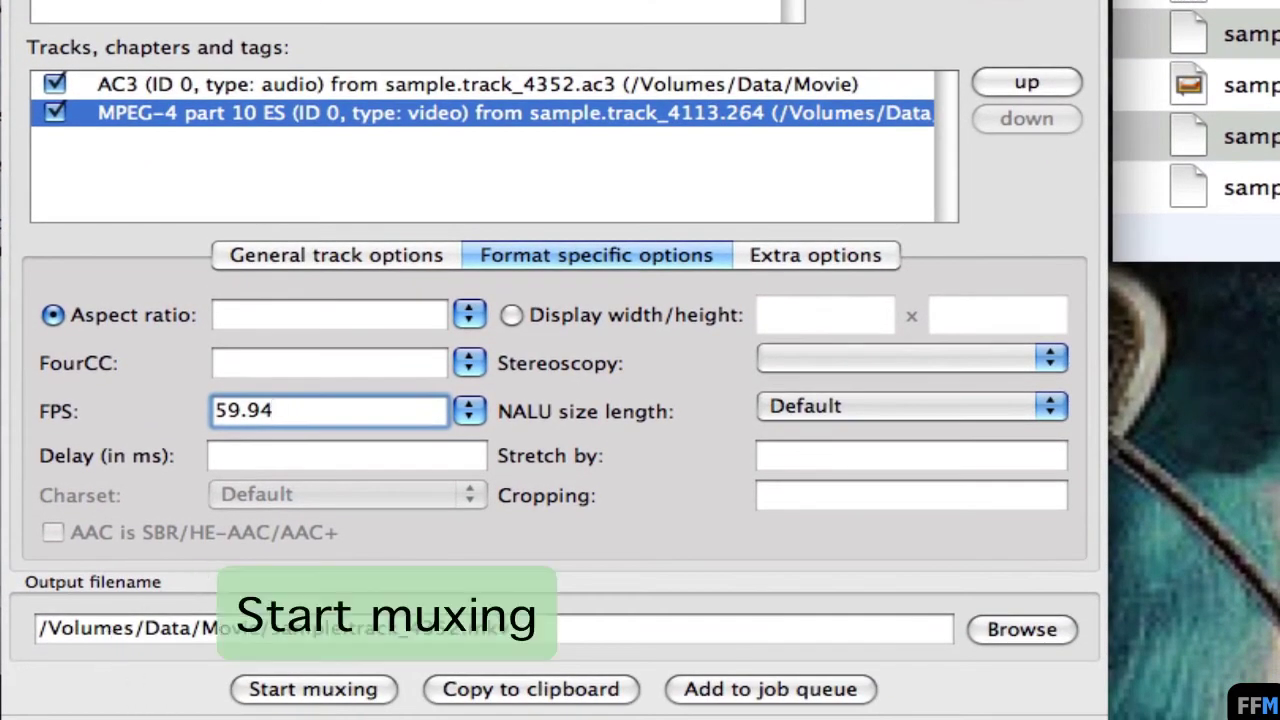
pyautogui.click(388, 697)
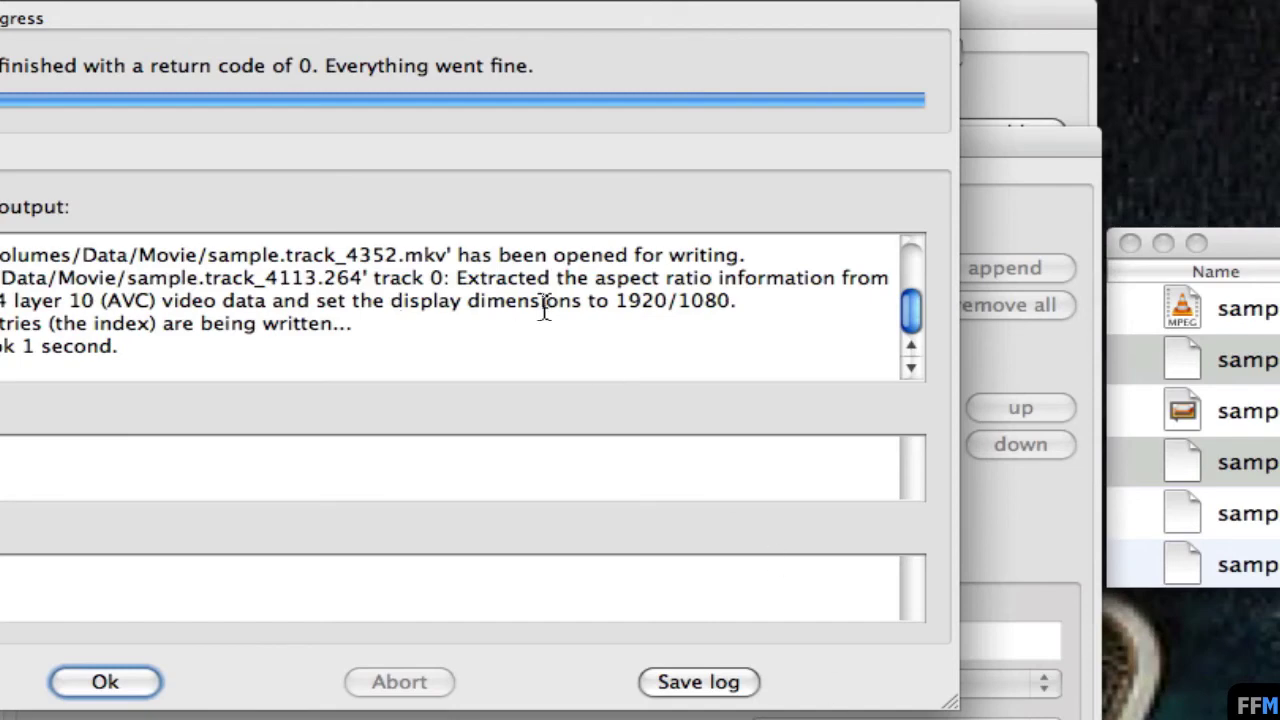
pyautogui.click(142, 688)
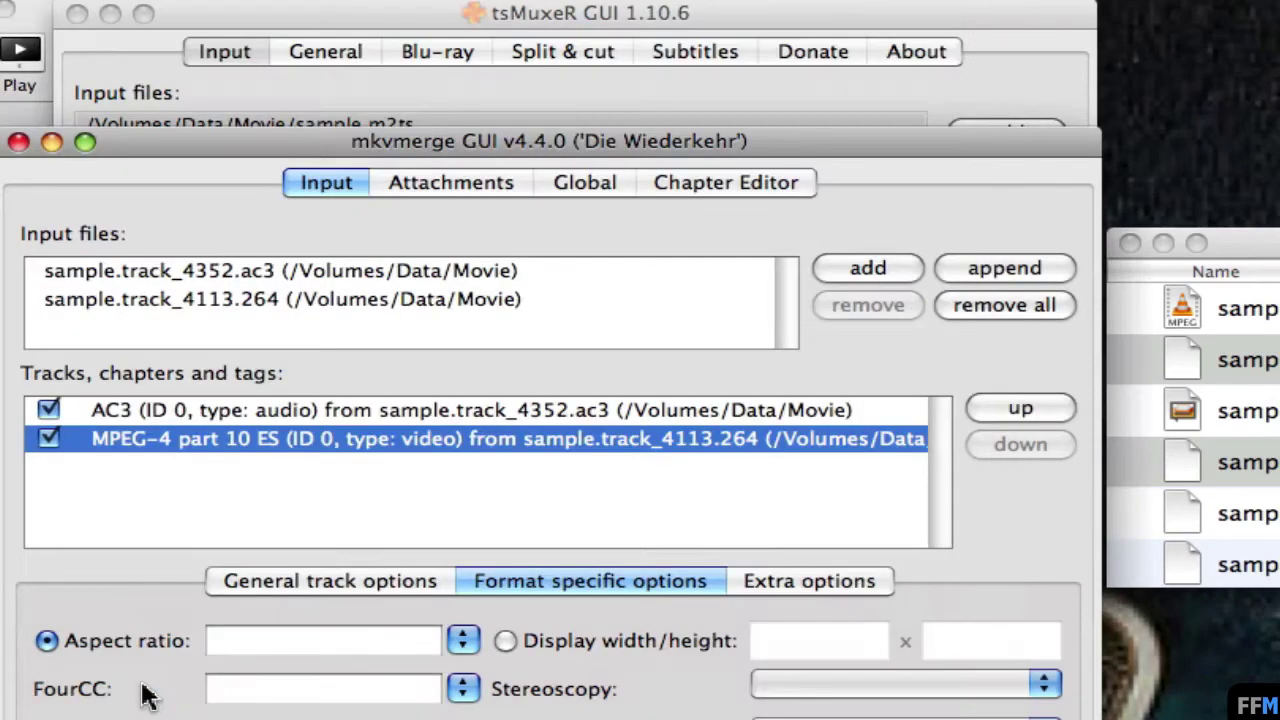
# Step: Switch to VideoSpec and load the newly muxed .mkv file from the Movie folder
pyautogui.press('super+Tab')
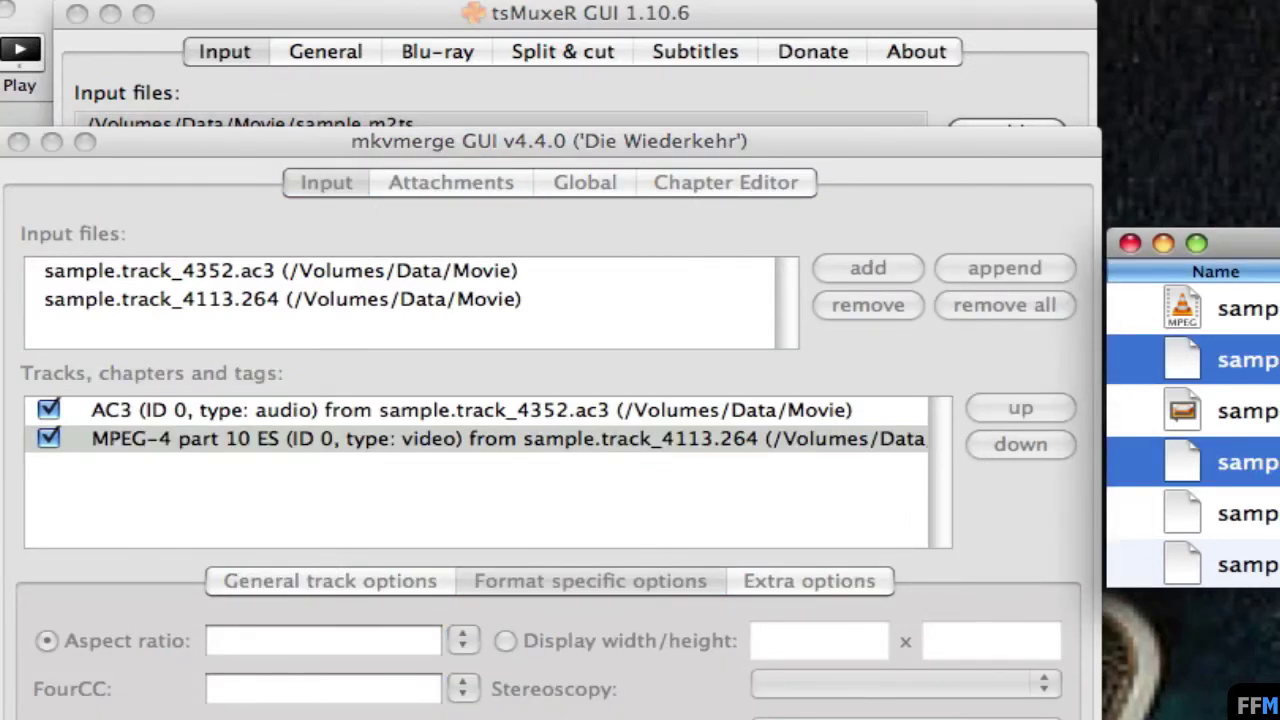
pyautogui.click(1240, 513)
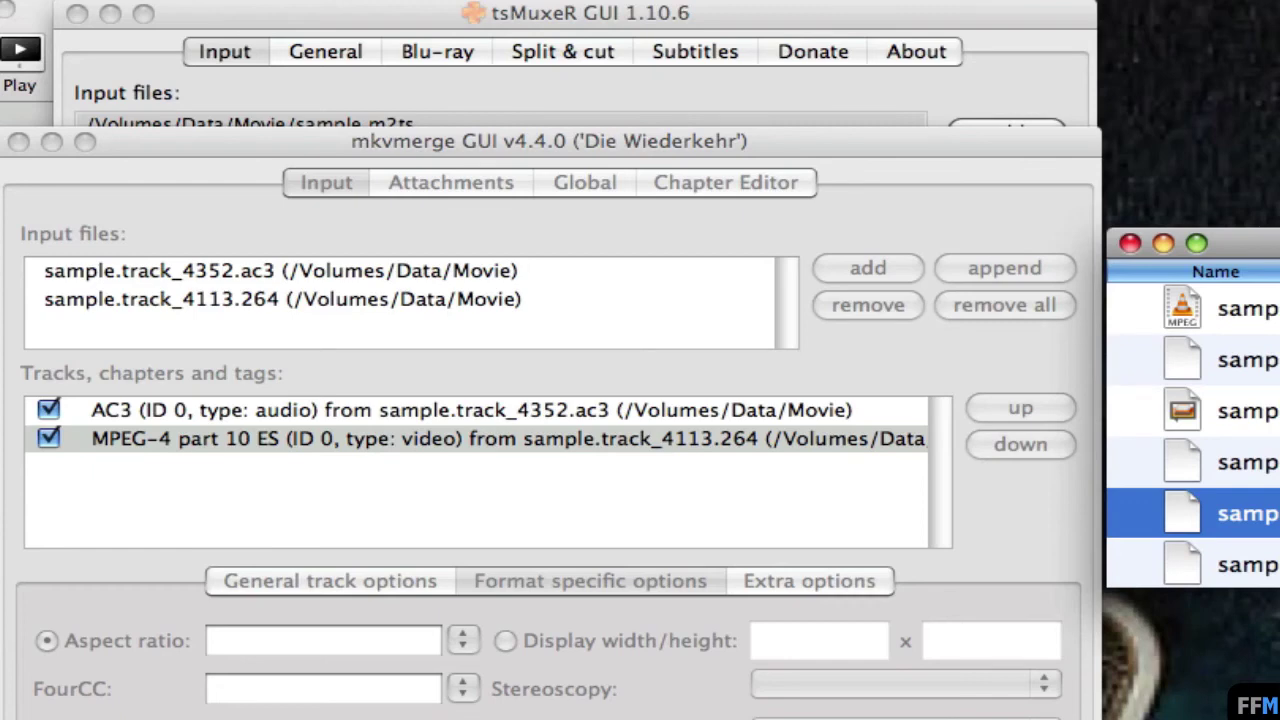
pyautogui.press('super+Tab')
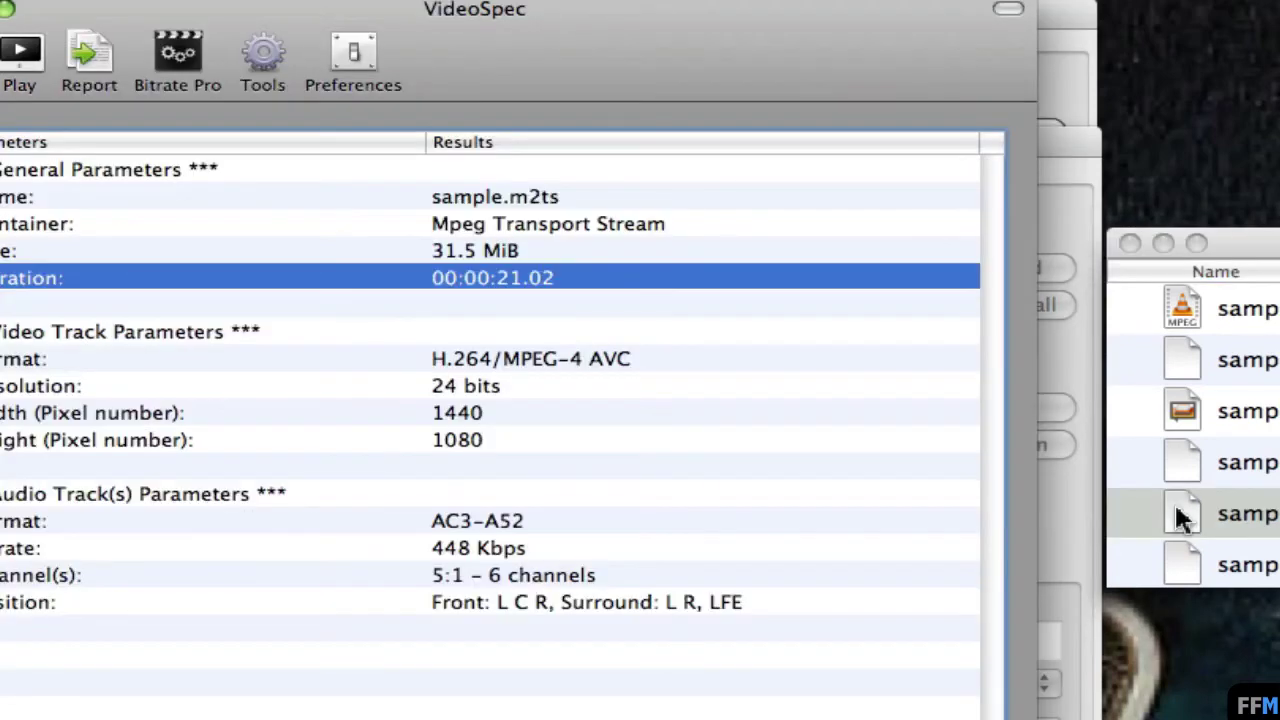
pyautogui.moveTo(1180, 515); pyautogui.dragTo(707, 345)
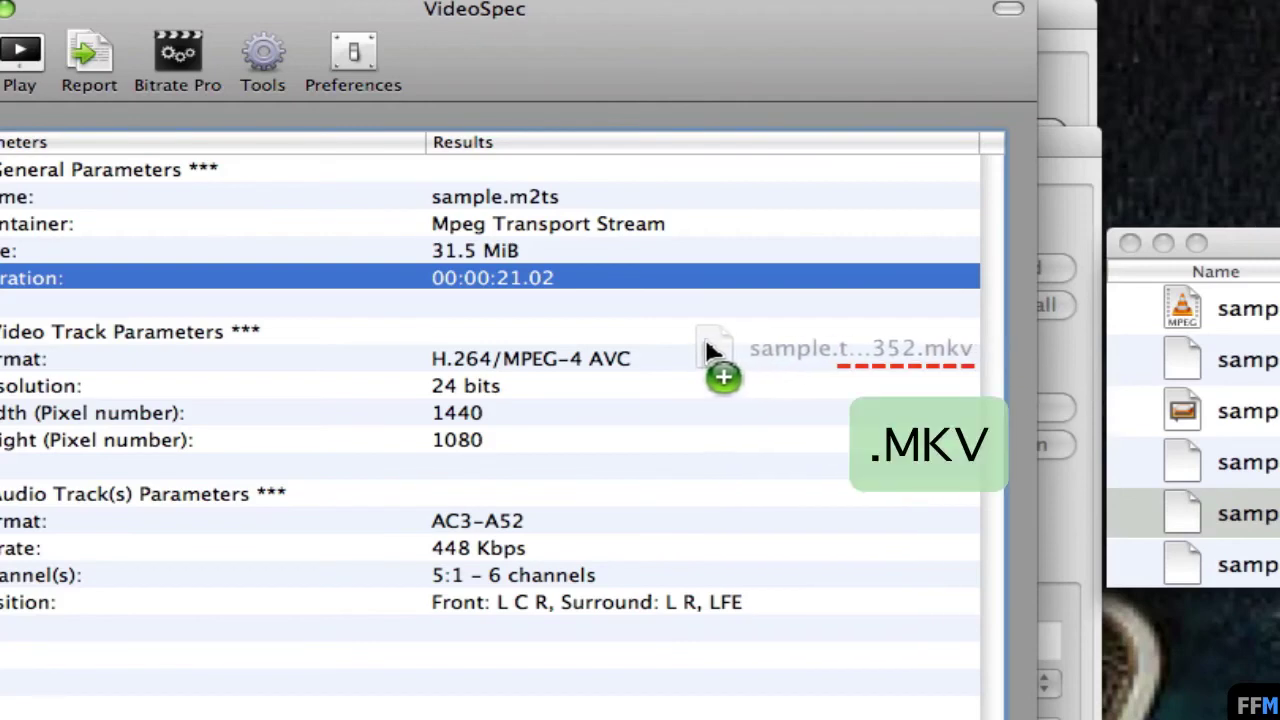
pyautogui.moveTo(705, 338); pyautogui.dragTo(705, 338)
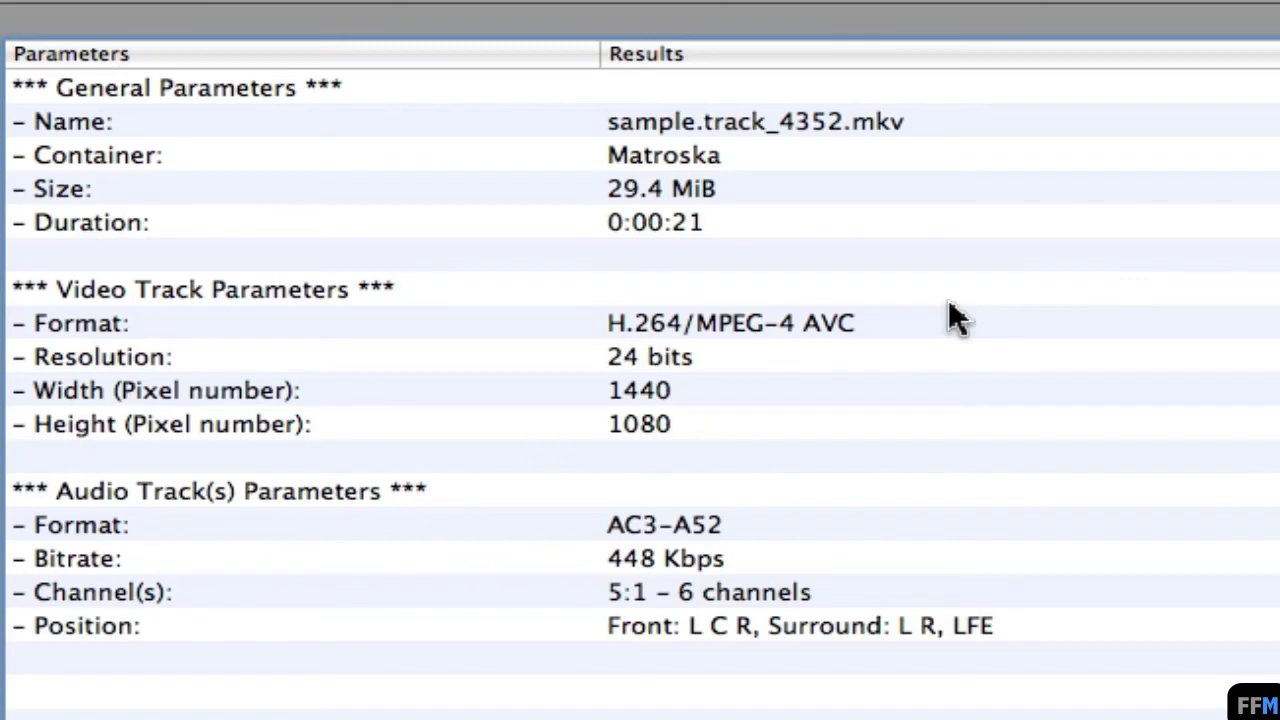
# Step: Examine the .mkv file's duration, then its video and audio track parameters one by one down to the channel positions
pyautogui.click(333, 224)
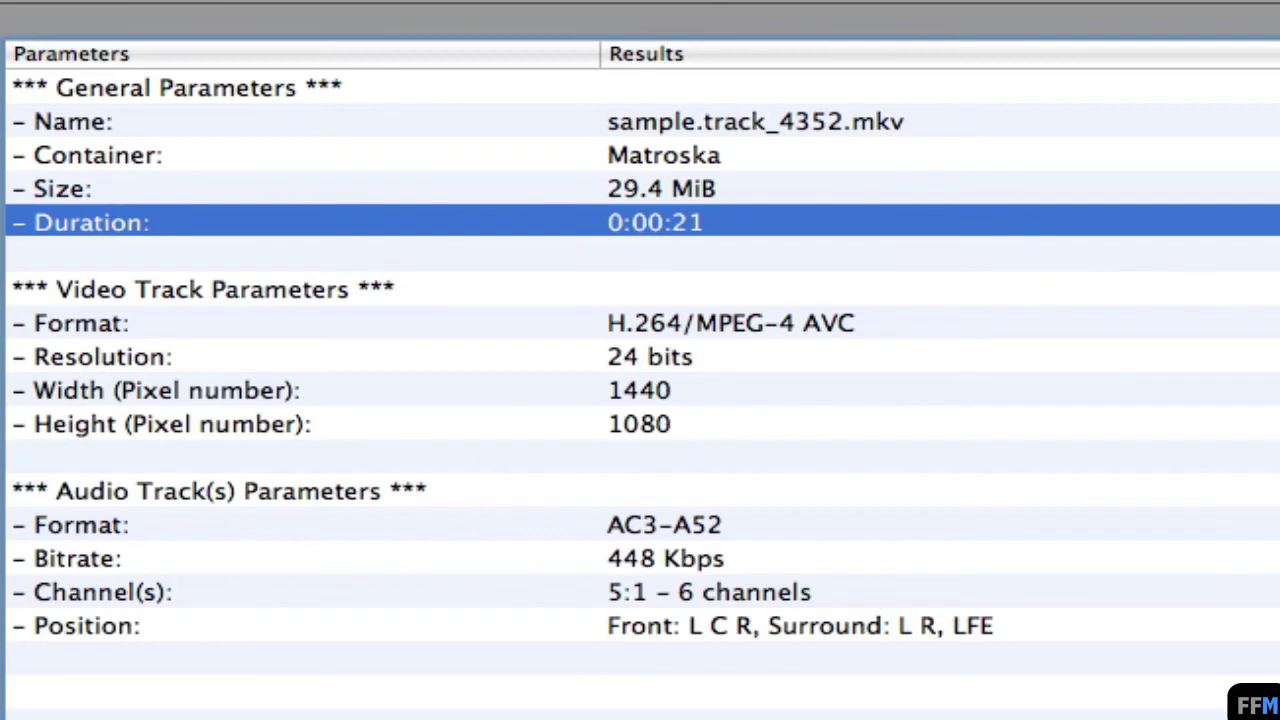
pyautogui.press('Down')
pyautogui.press('Down')
pyautogui.press('Down')
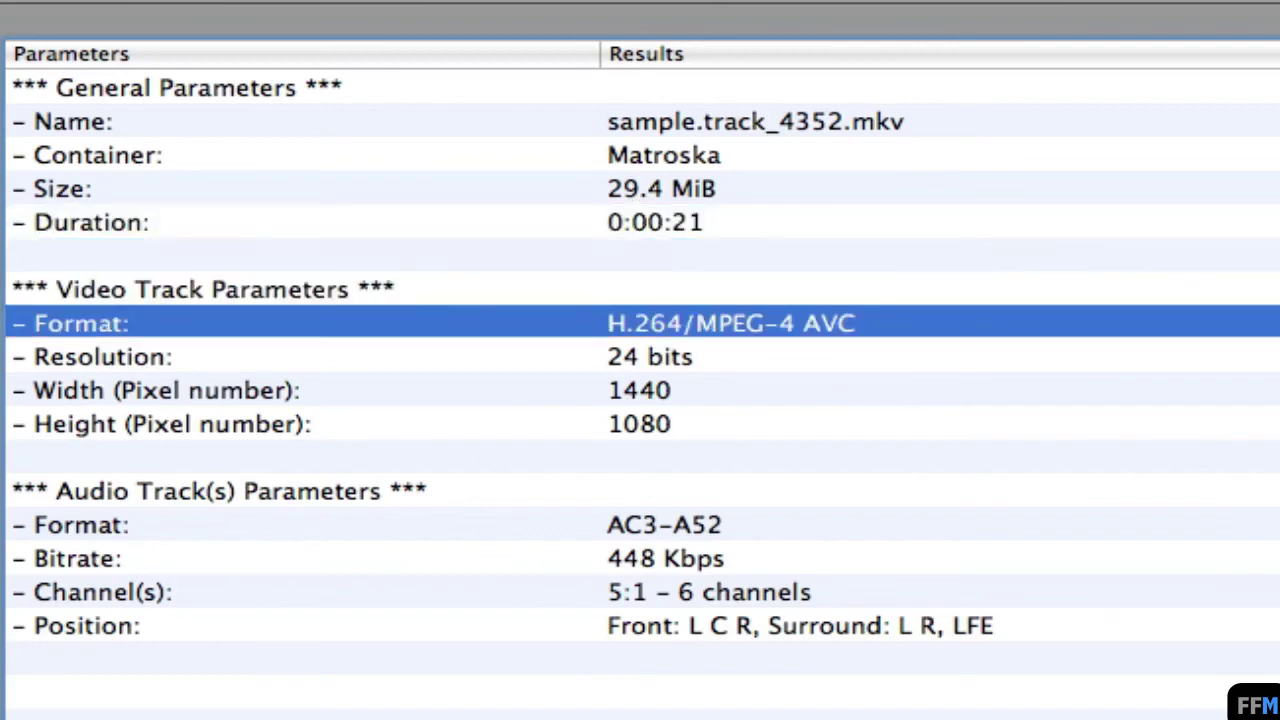
pyautogui.press('Down')
pyautogui.press('Down')
pyautogui.press('Down')
pyautogui.press('Down')
pyautogui.press('Down')
pyautogui.press('Down')
pyautogui.press('Down')
pyautogui.press('Down')
pyautogui.press('Down')
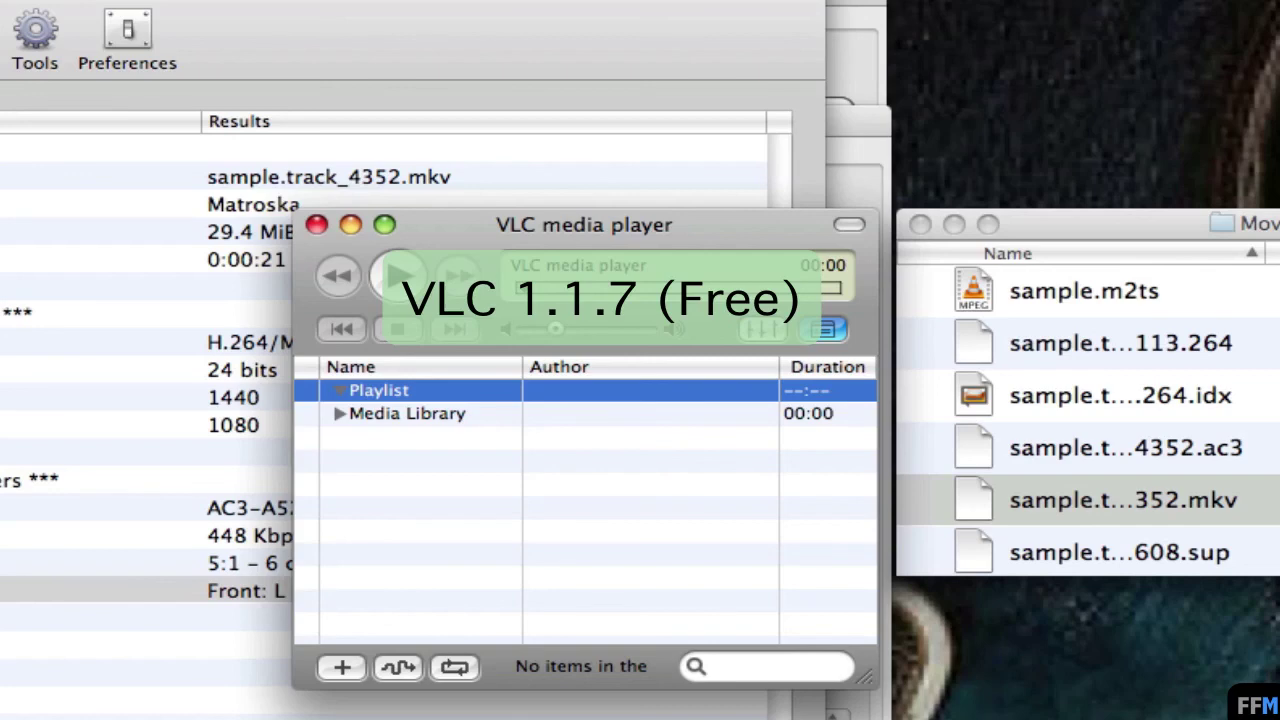
# Step: Switch to VLC, add the muxed .mkv file to the playlist and play it
pyautogui.moveTo(983, 497); pyautogui.dragTo(444, 455)
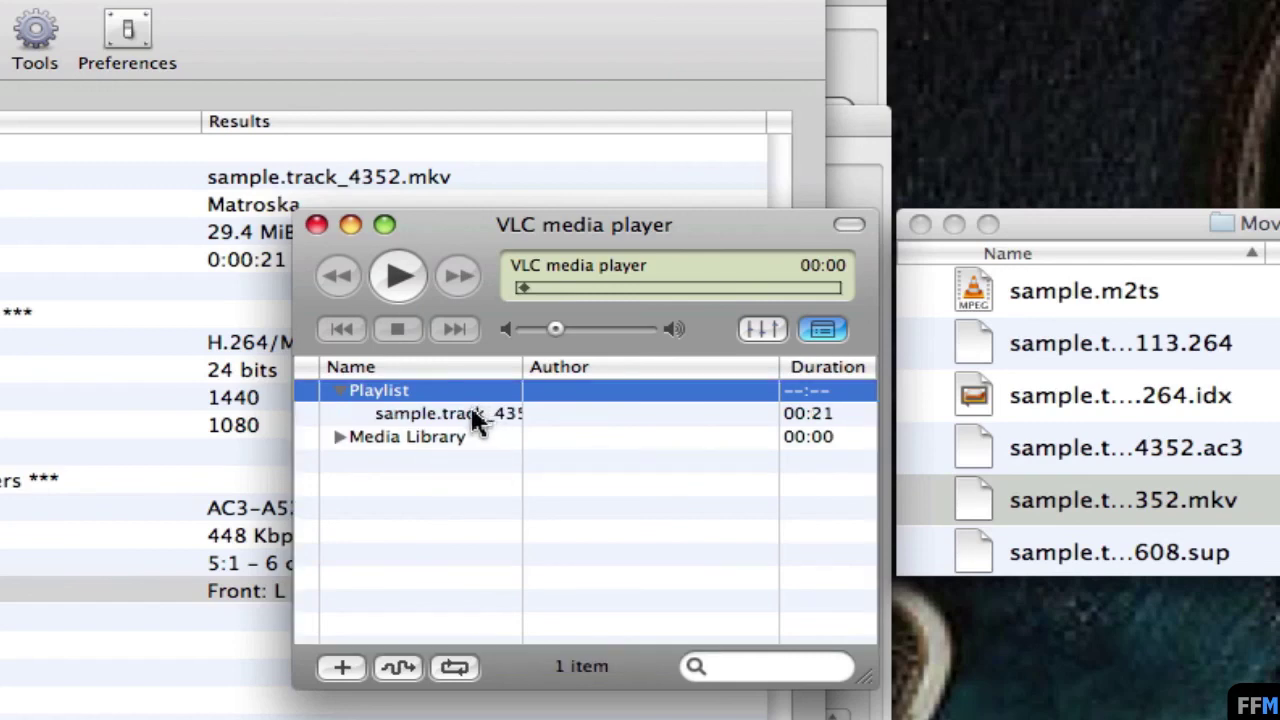
pyautogui.doubleClick(476, 414)
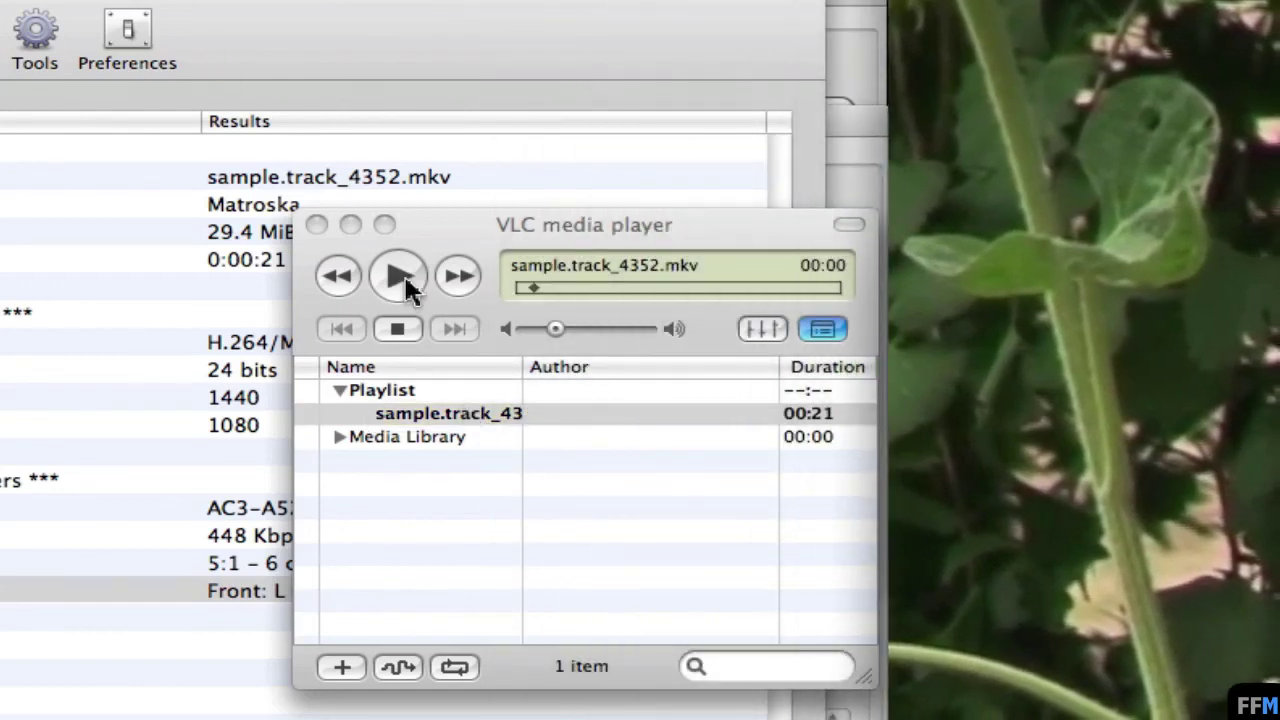
pyautogui.click(403, 282)
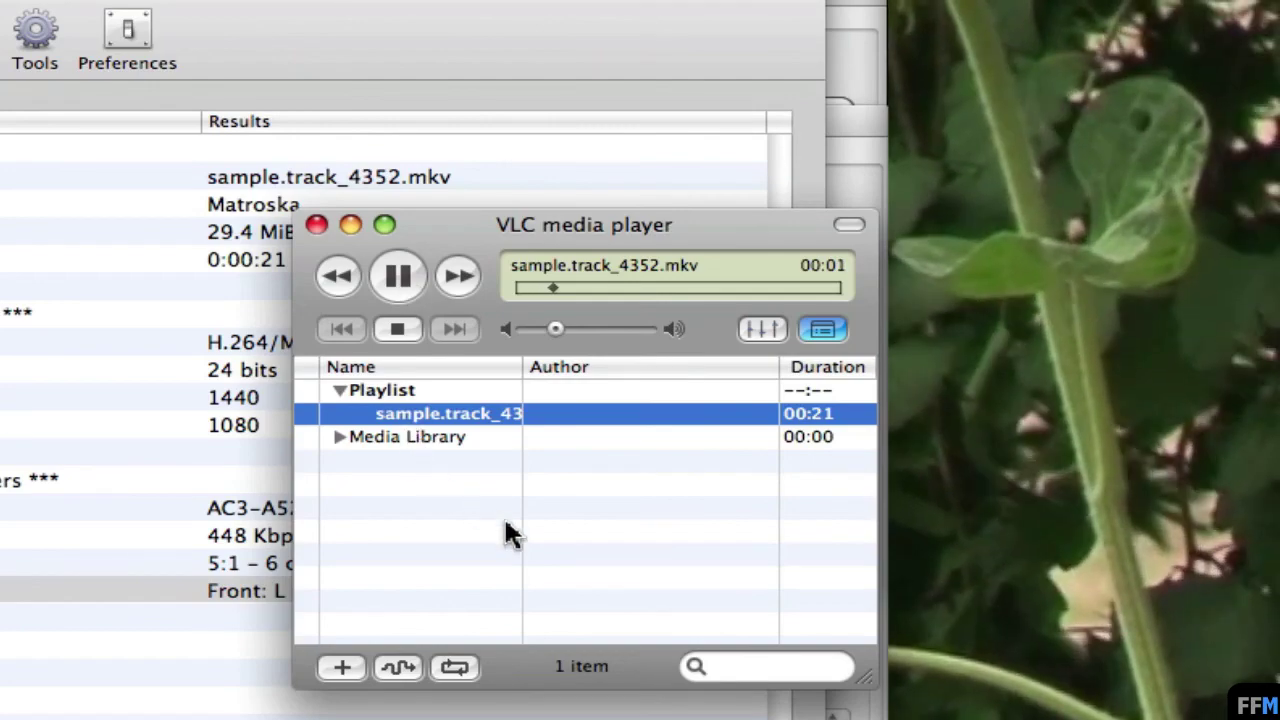